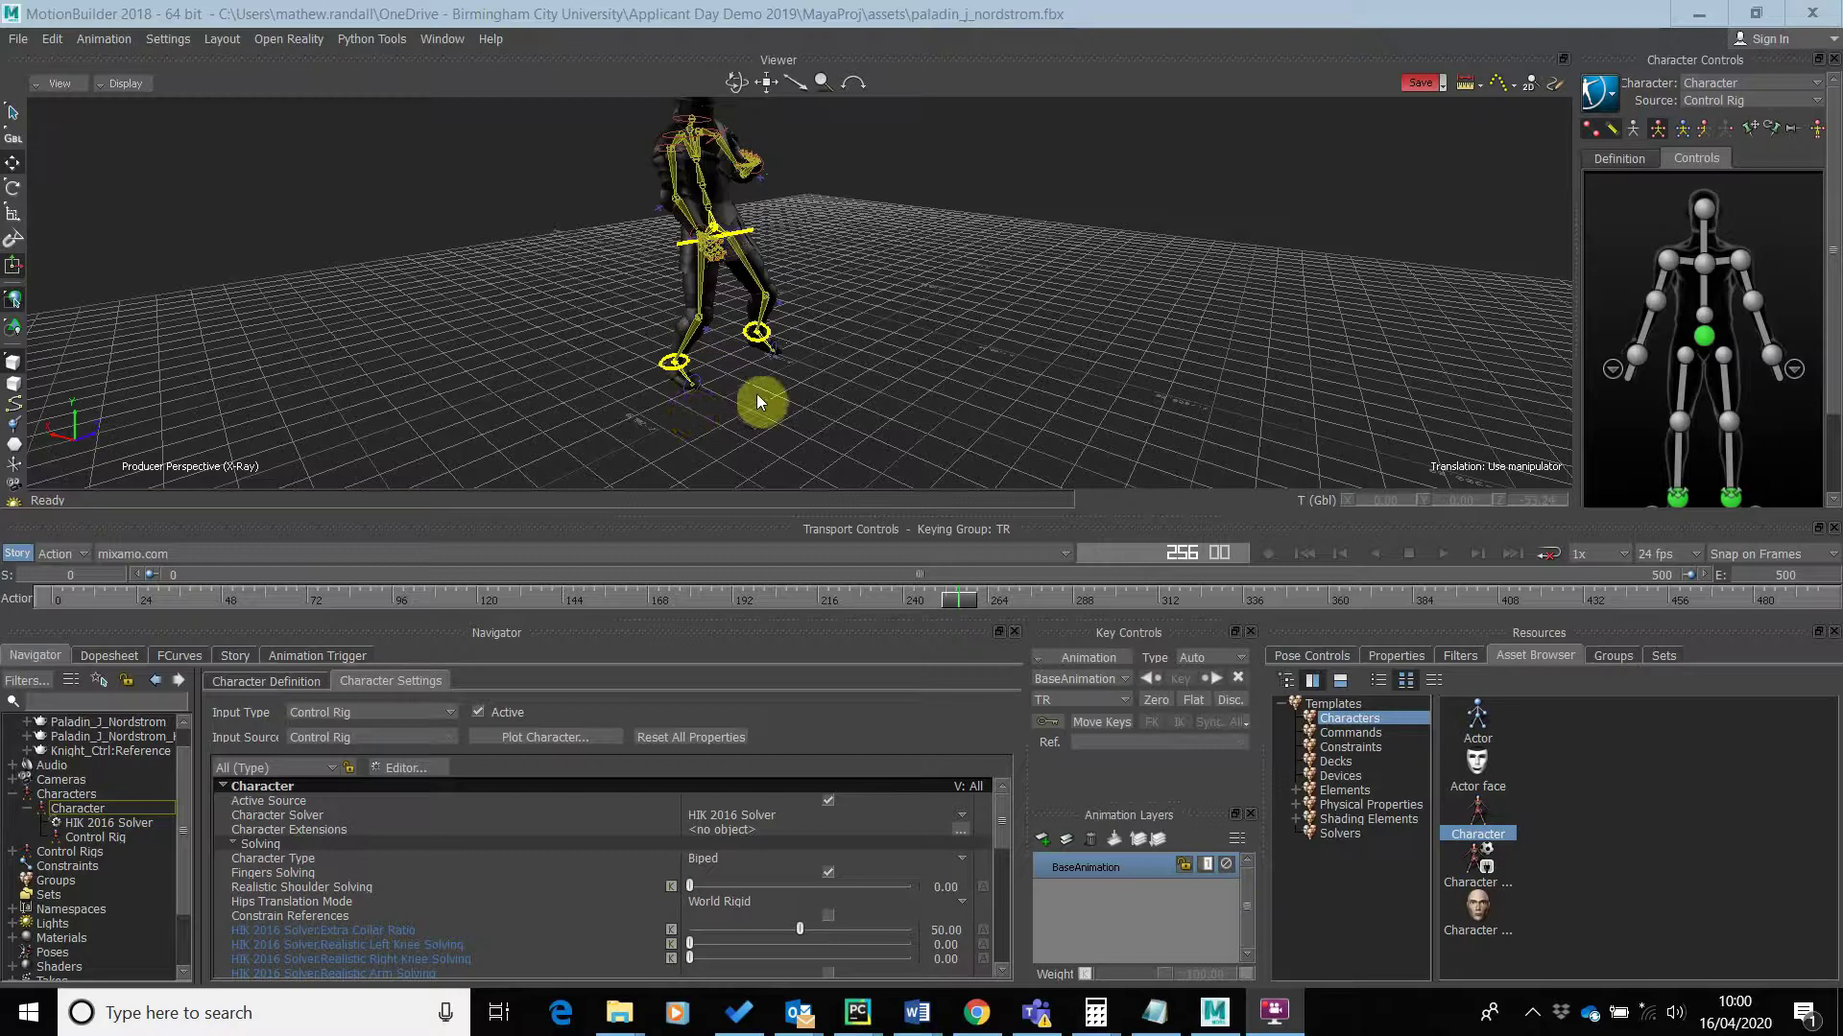
- Insert a plane object into the scene beneath the character's feet
click(881, 370)
ctrl+shift+drag(908, 320, 802, 362)
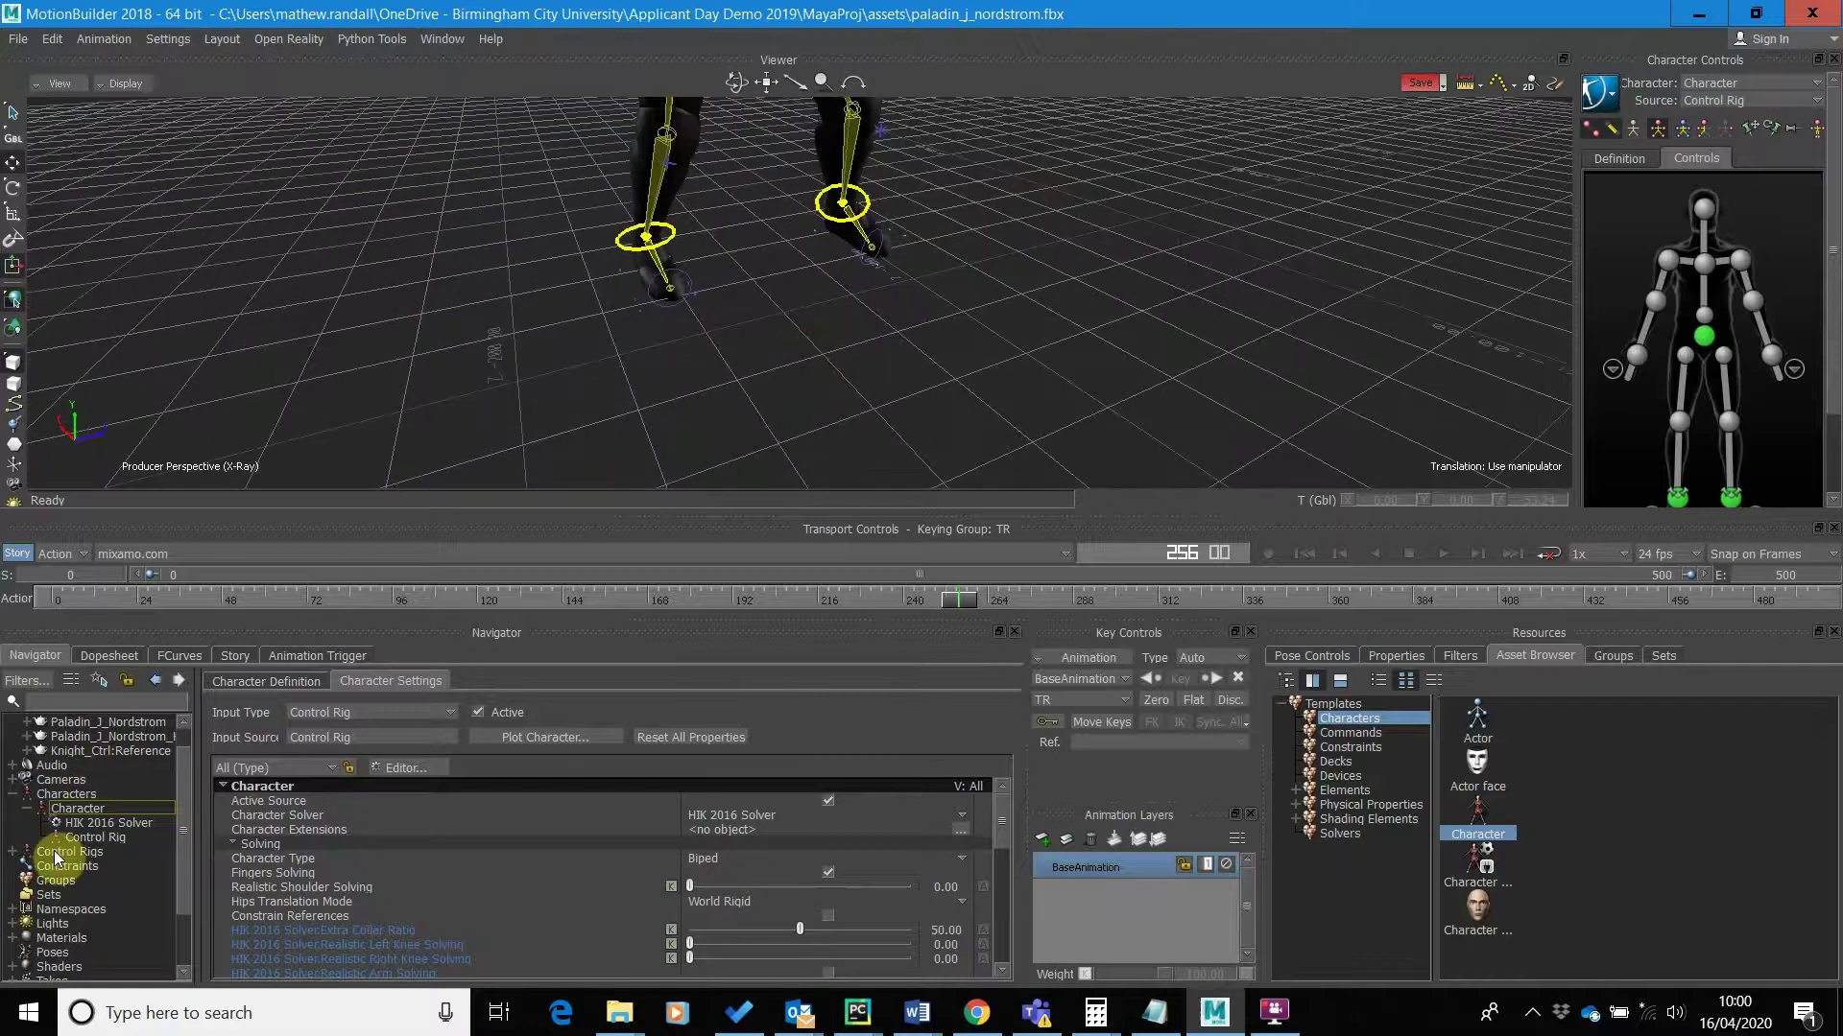
scroll(123, 761, up, 2)
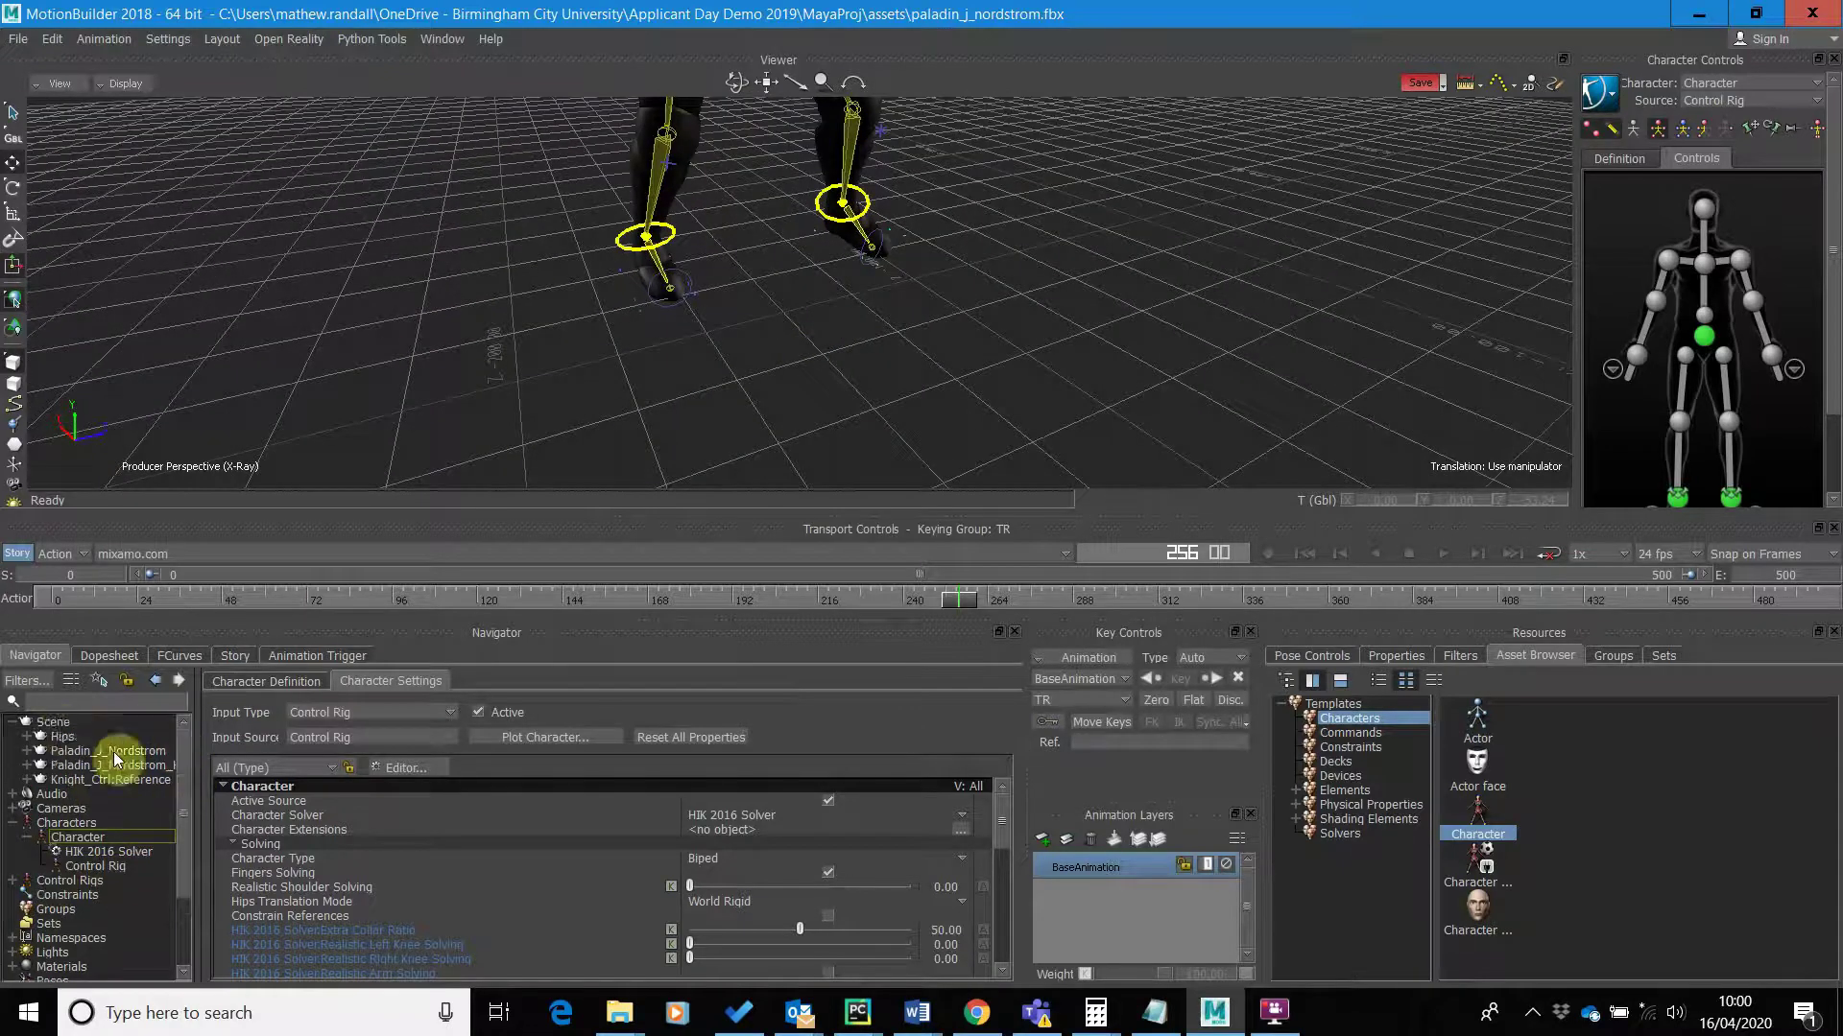
click(53, 722)
right_click(57, 724)
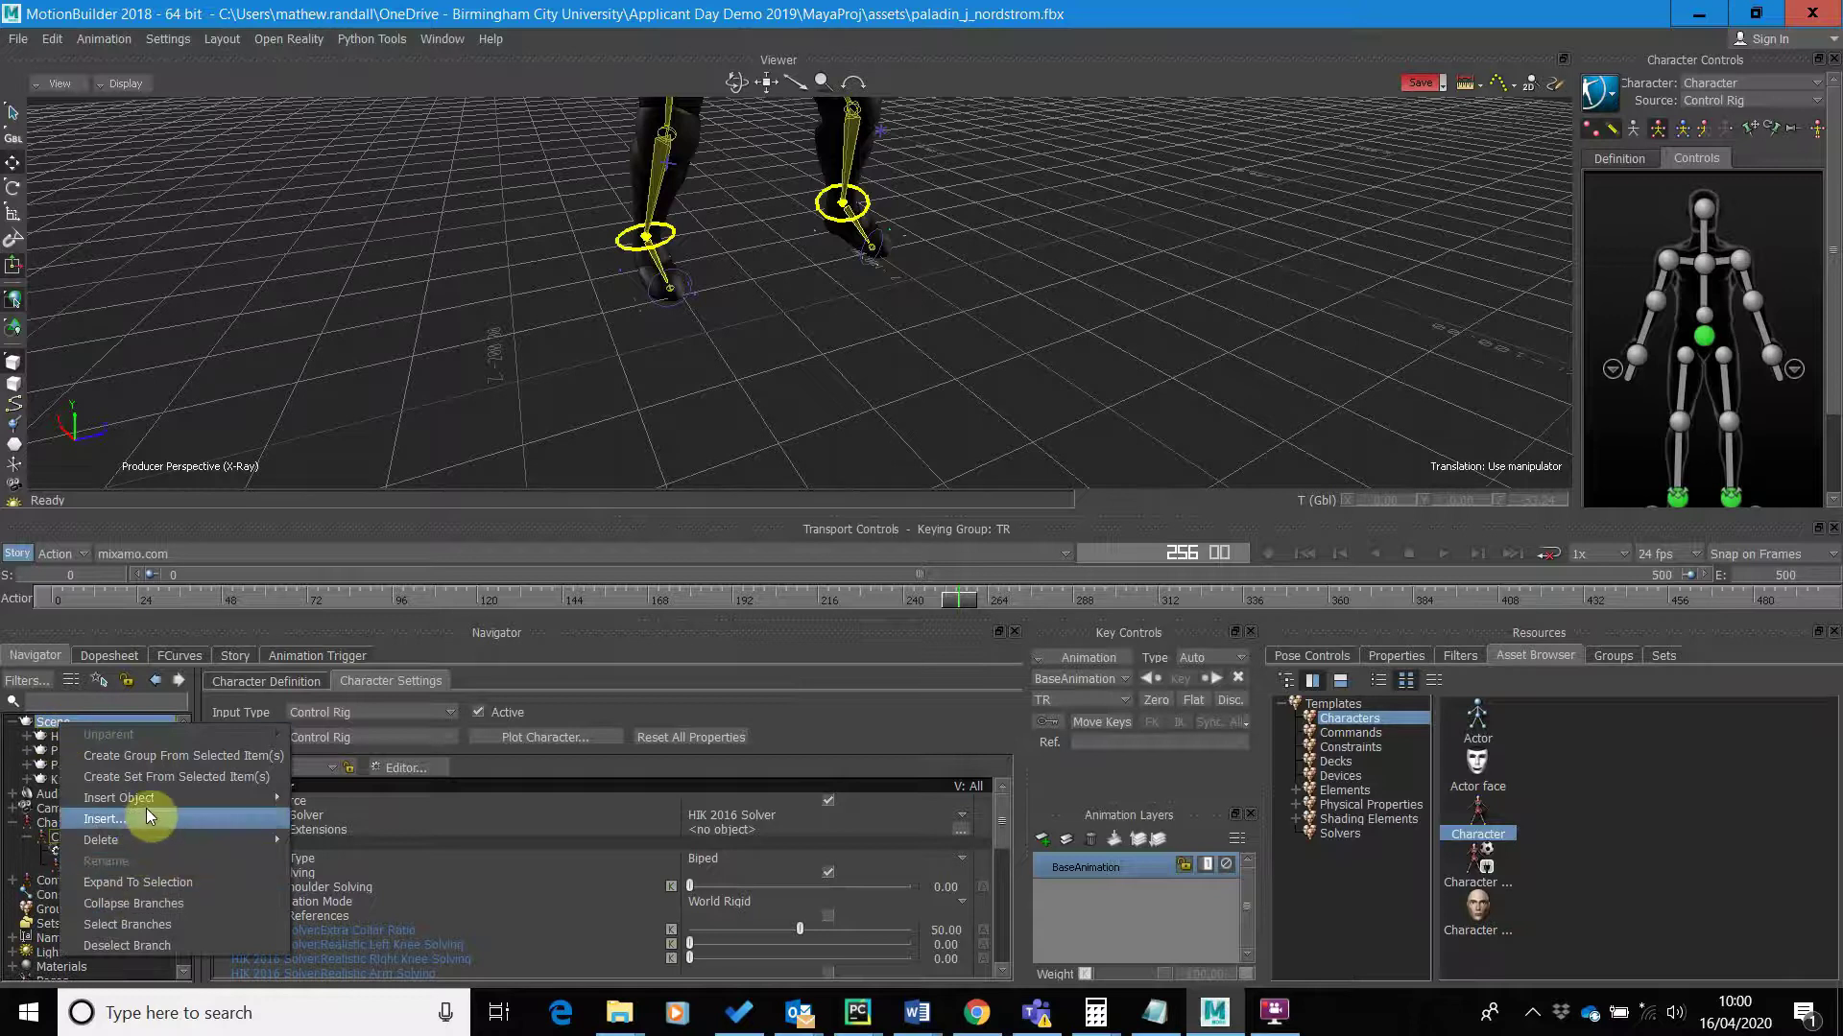
mouse_move(151, 796)
click(337, 861)
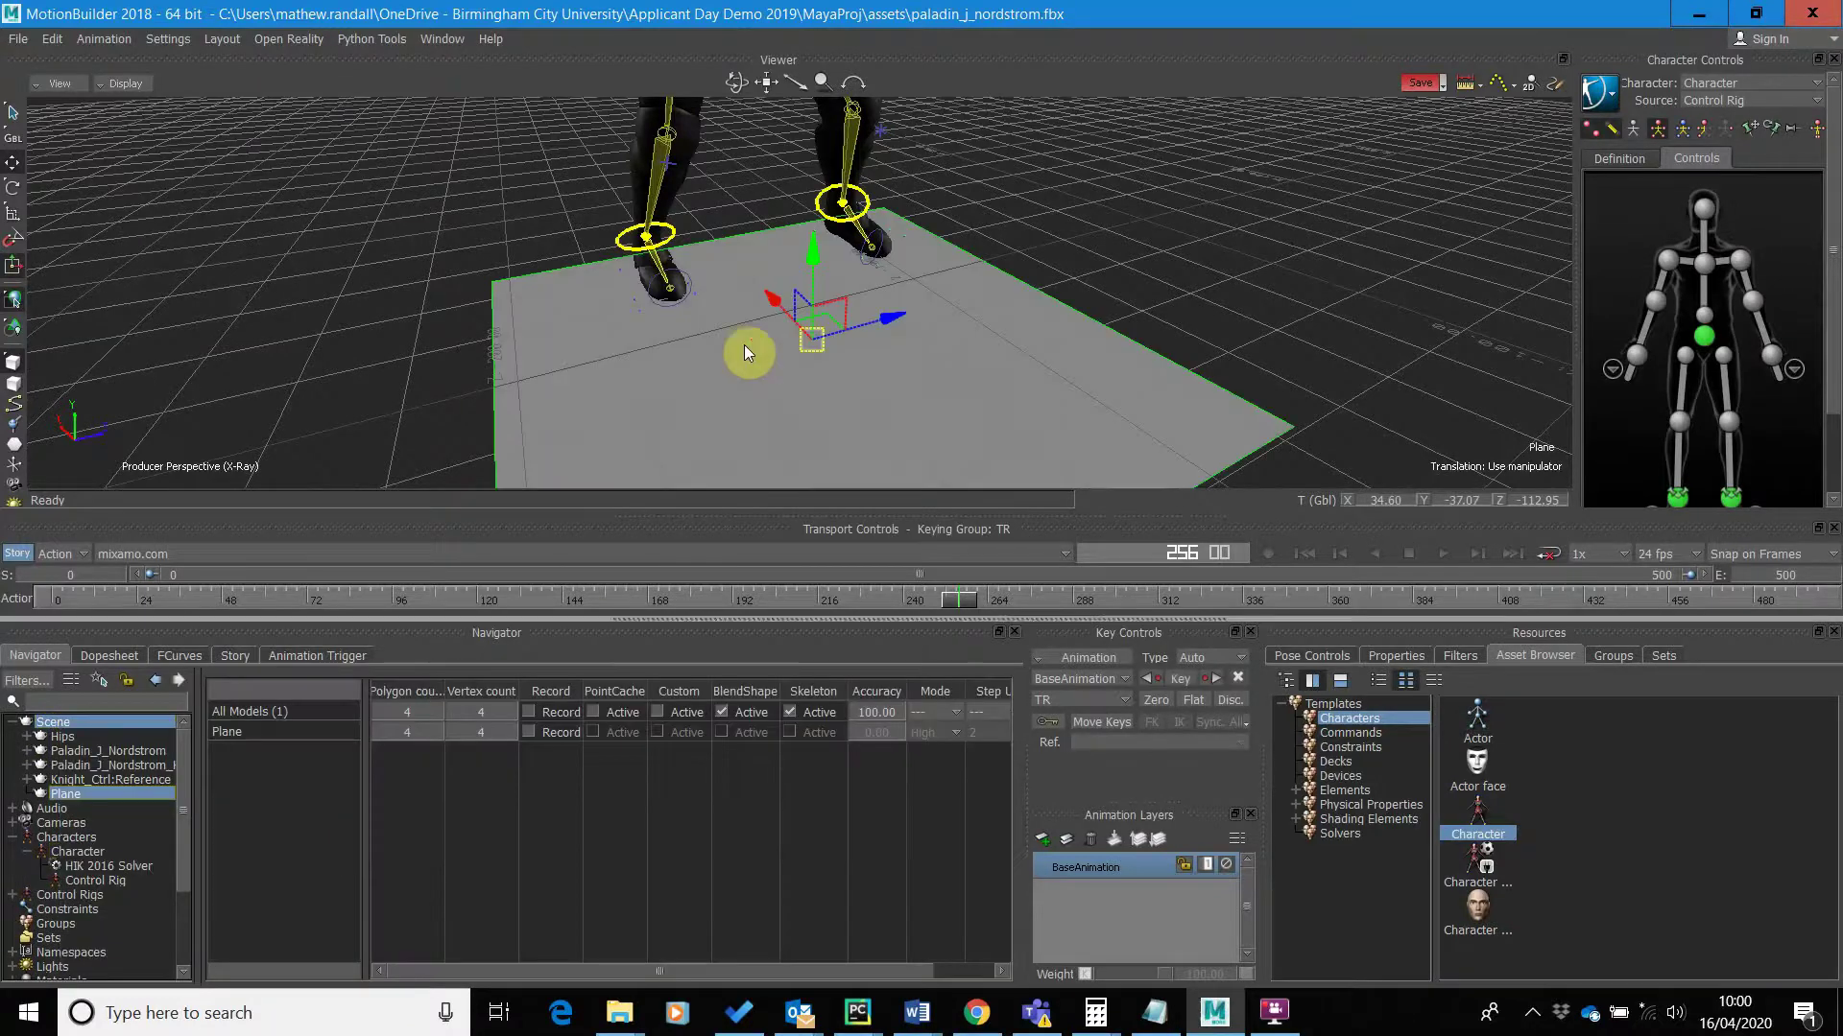
- Set the plane's global Y translation to 0 so it lies at floor level
scroll(754, 365, down, 3)
scroll(773, 393, up, 3)
alt+drag(781, 388, 760, 341)
ctrl+shift+drag(825, 246, 827, 343)
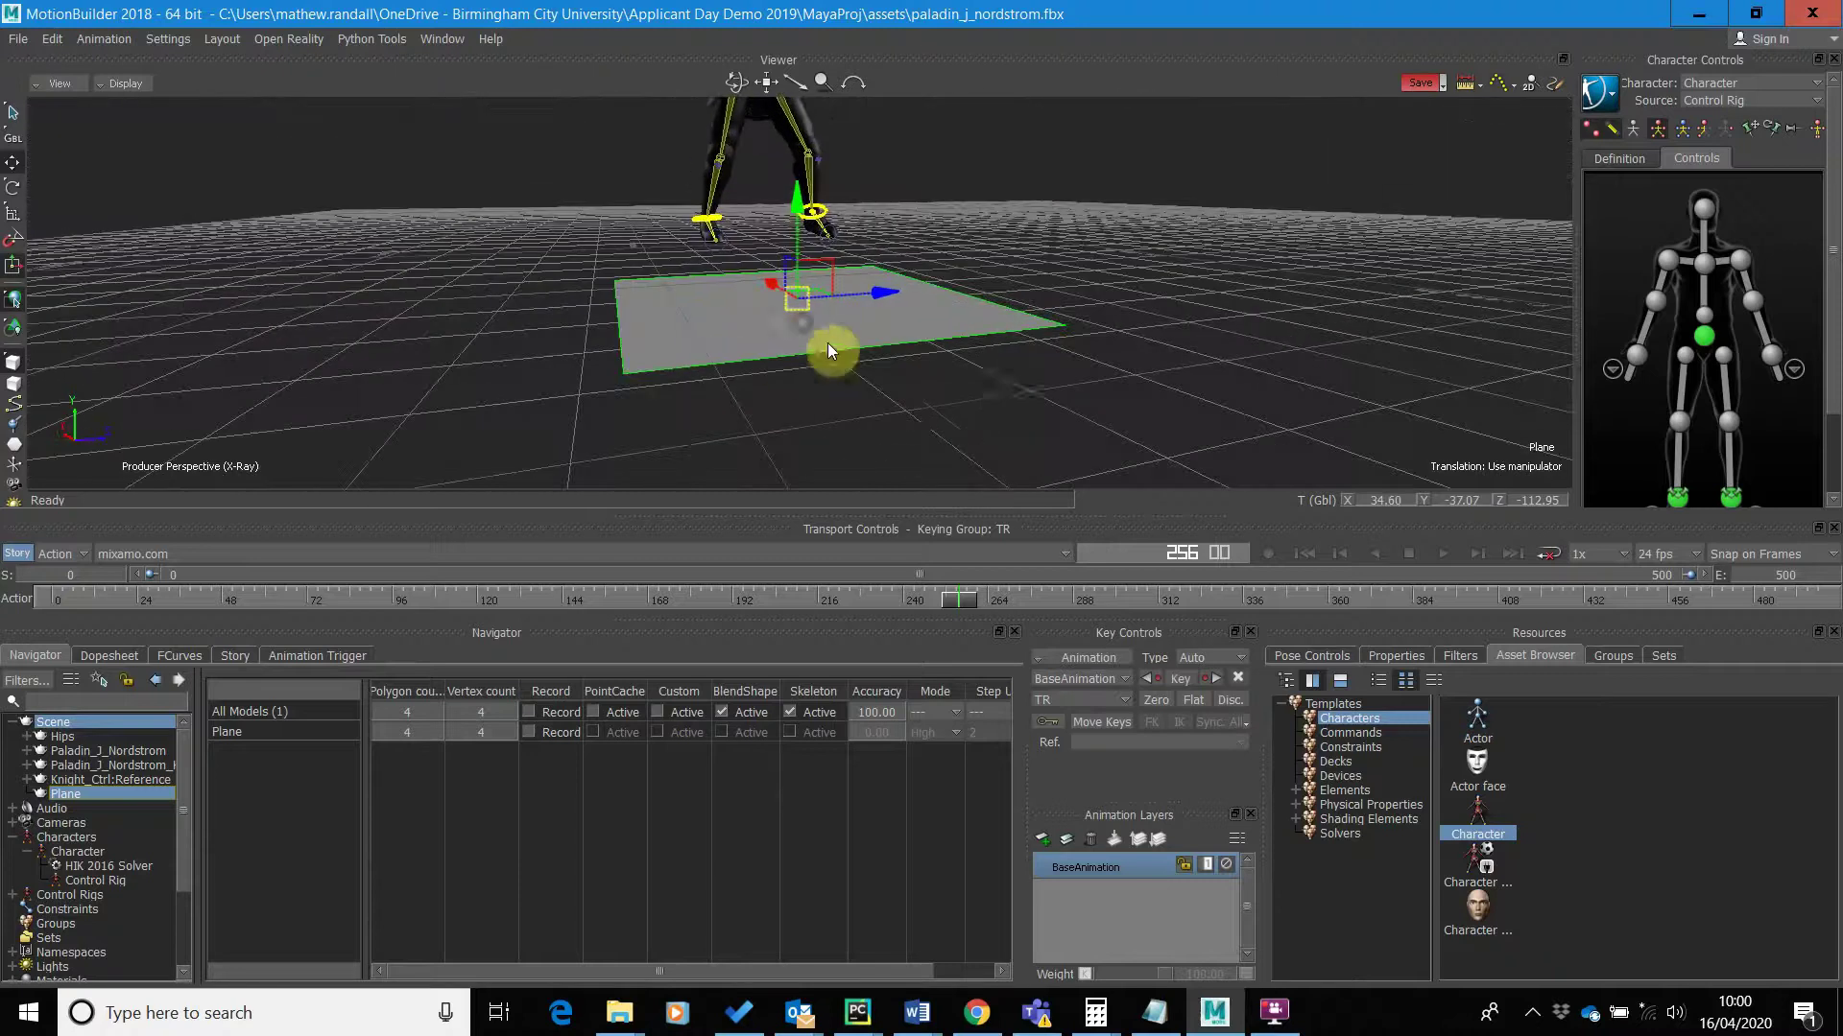
double_click(1480, 501)
text(0)
key(Return)
ctrl+shift+drag(908, 320, 831, 192)
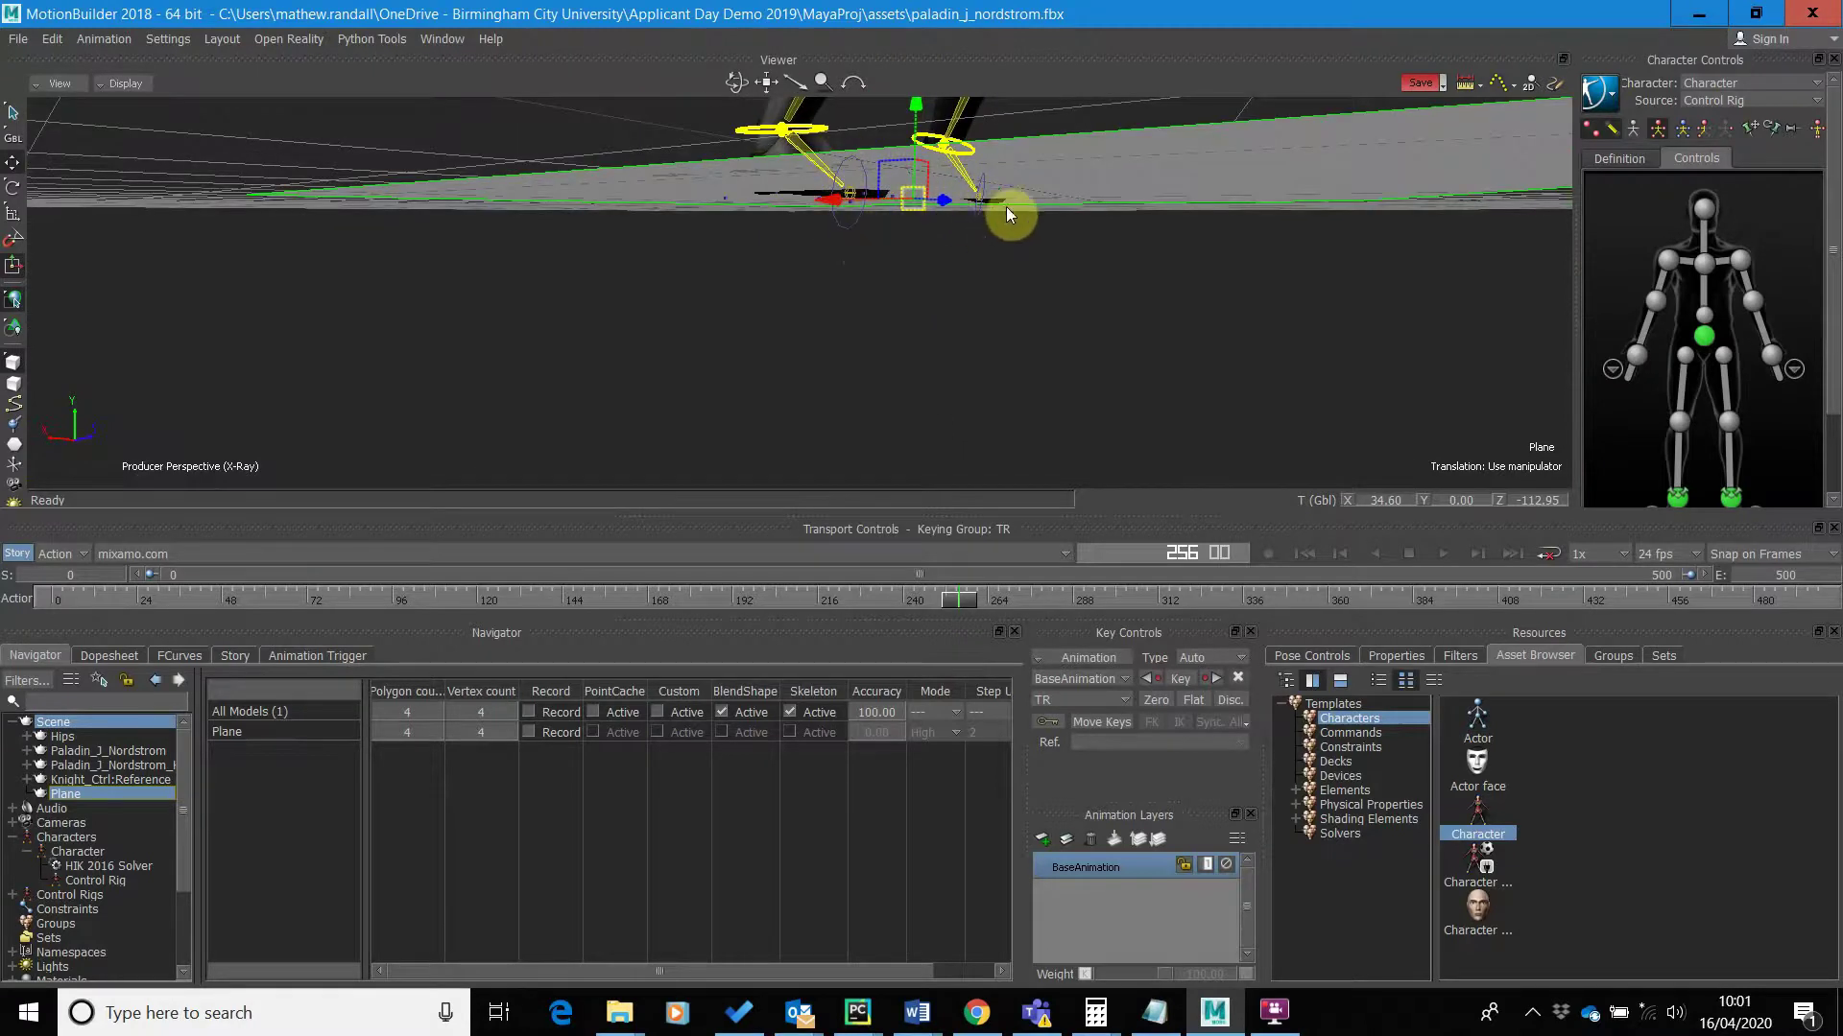
mouse_move(1022, 268)
ctrl+shift+mouse_down()
mouse_move(1033, 180)
mouse_move(1037, 309)
mouse_move(1022, 298)
ctrl+shift+mouse_up()
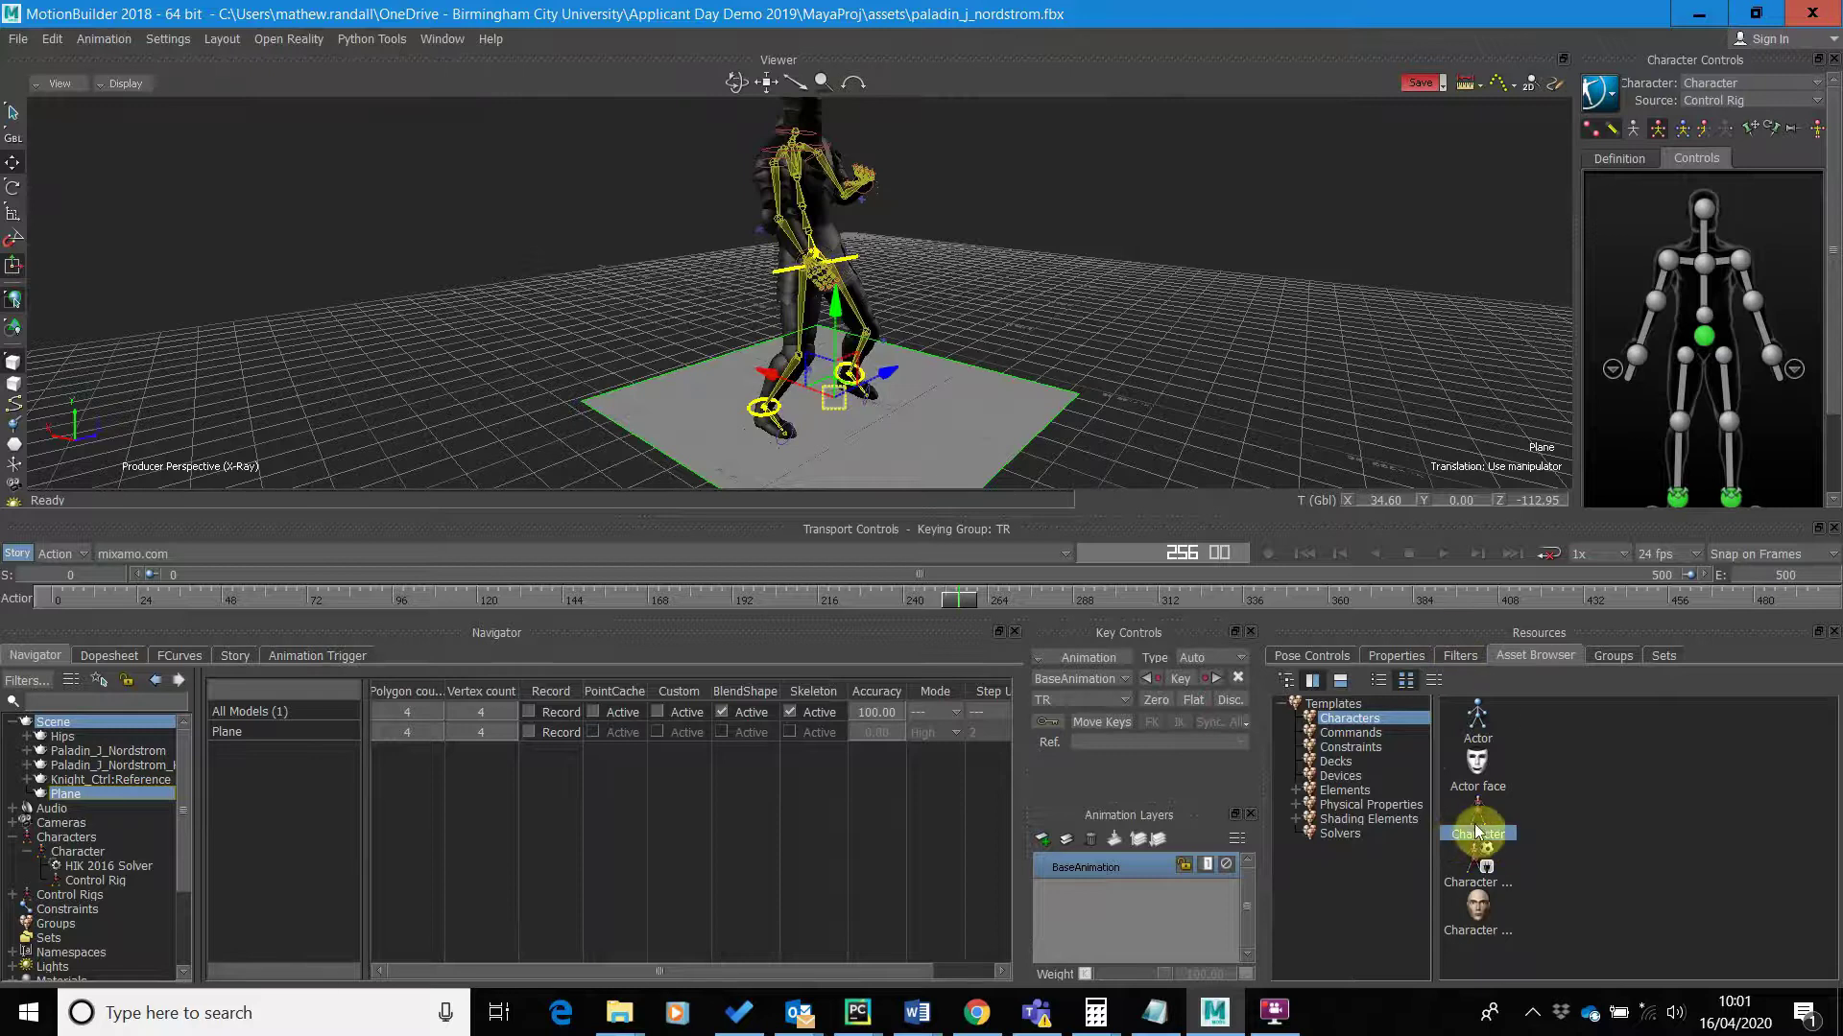
drag(1479, 827, 831, 238)
drag(1500, 835, 1481, 821)
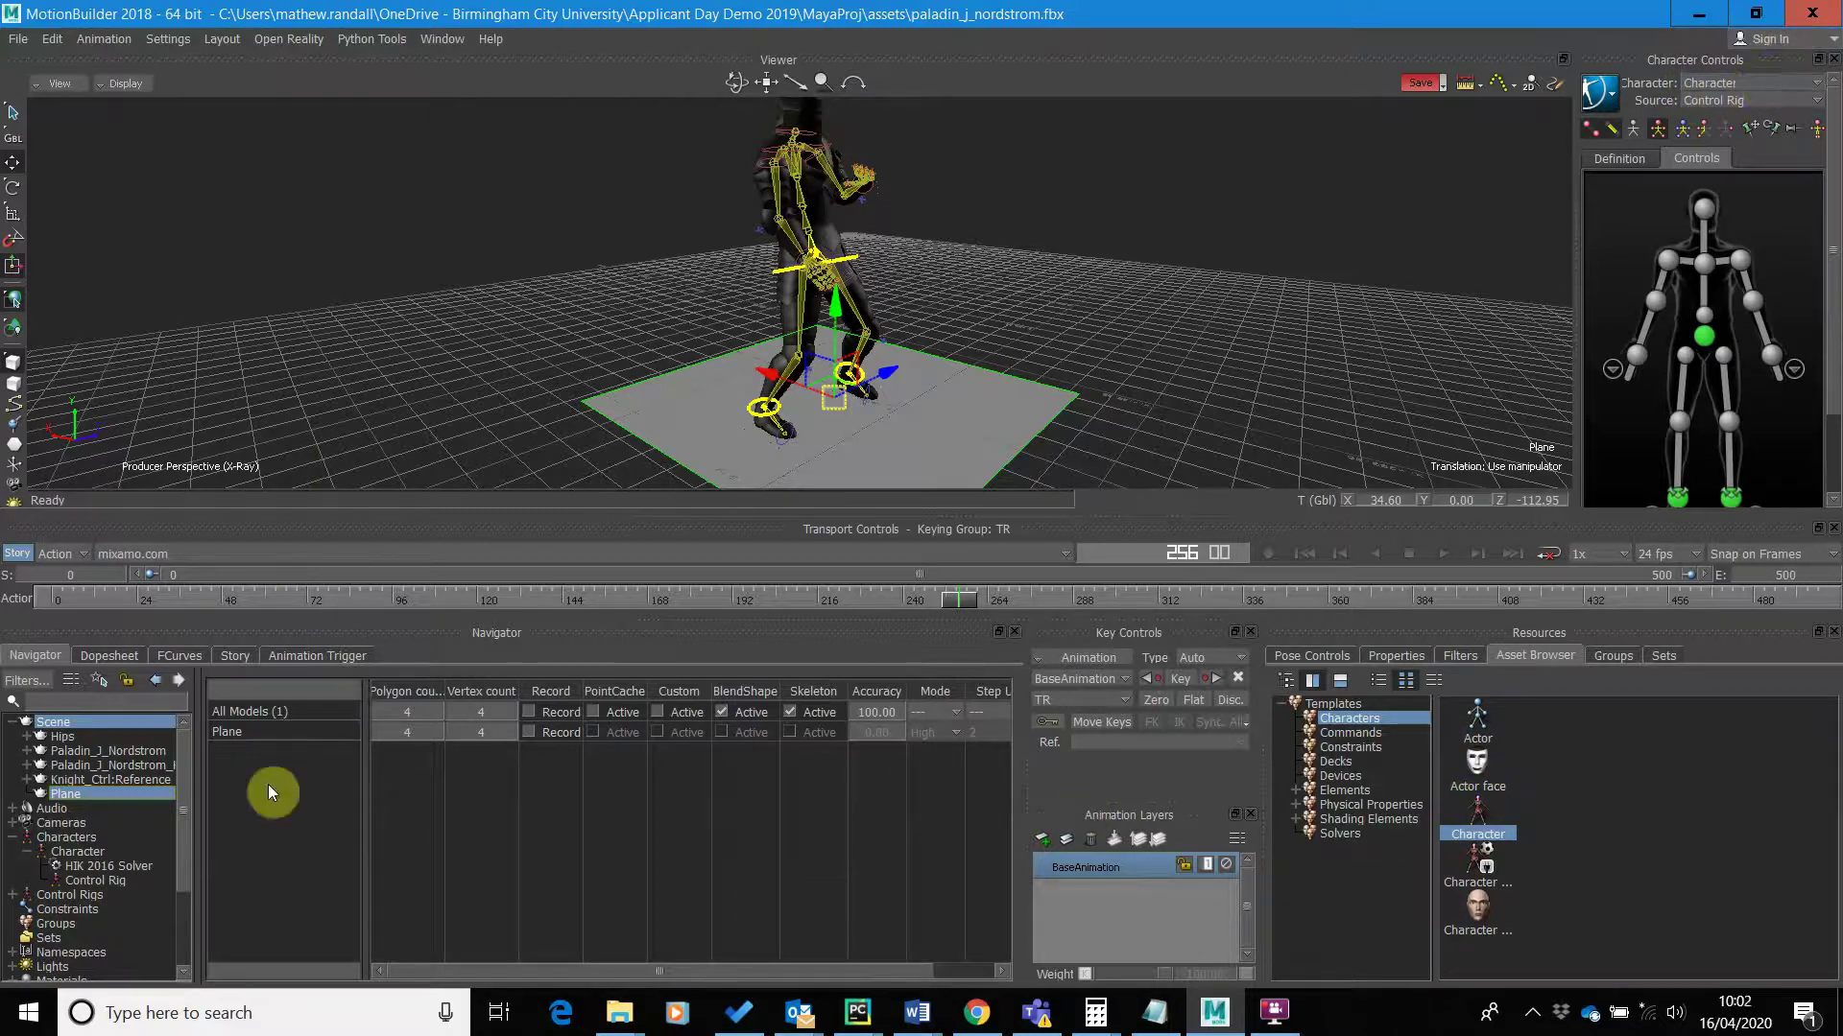
- Open the settings of the scene's existing Character and enlarge the area that shows them
click(82, 853)
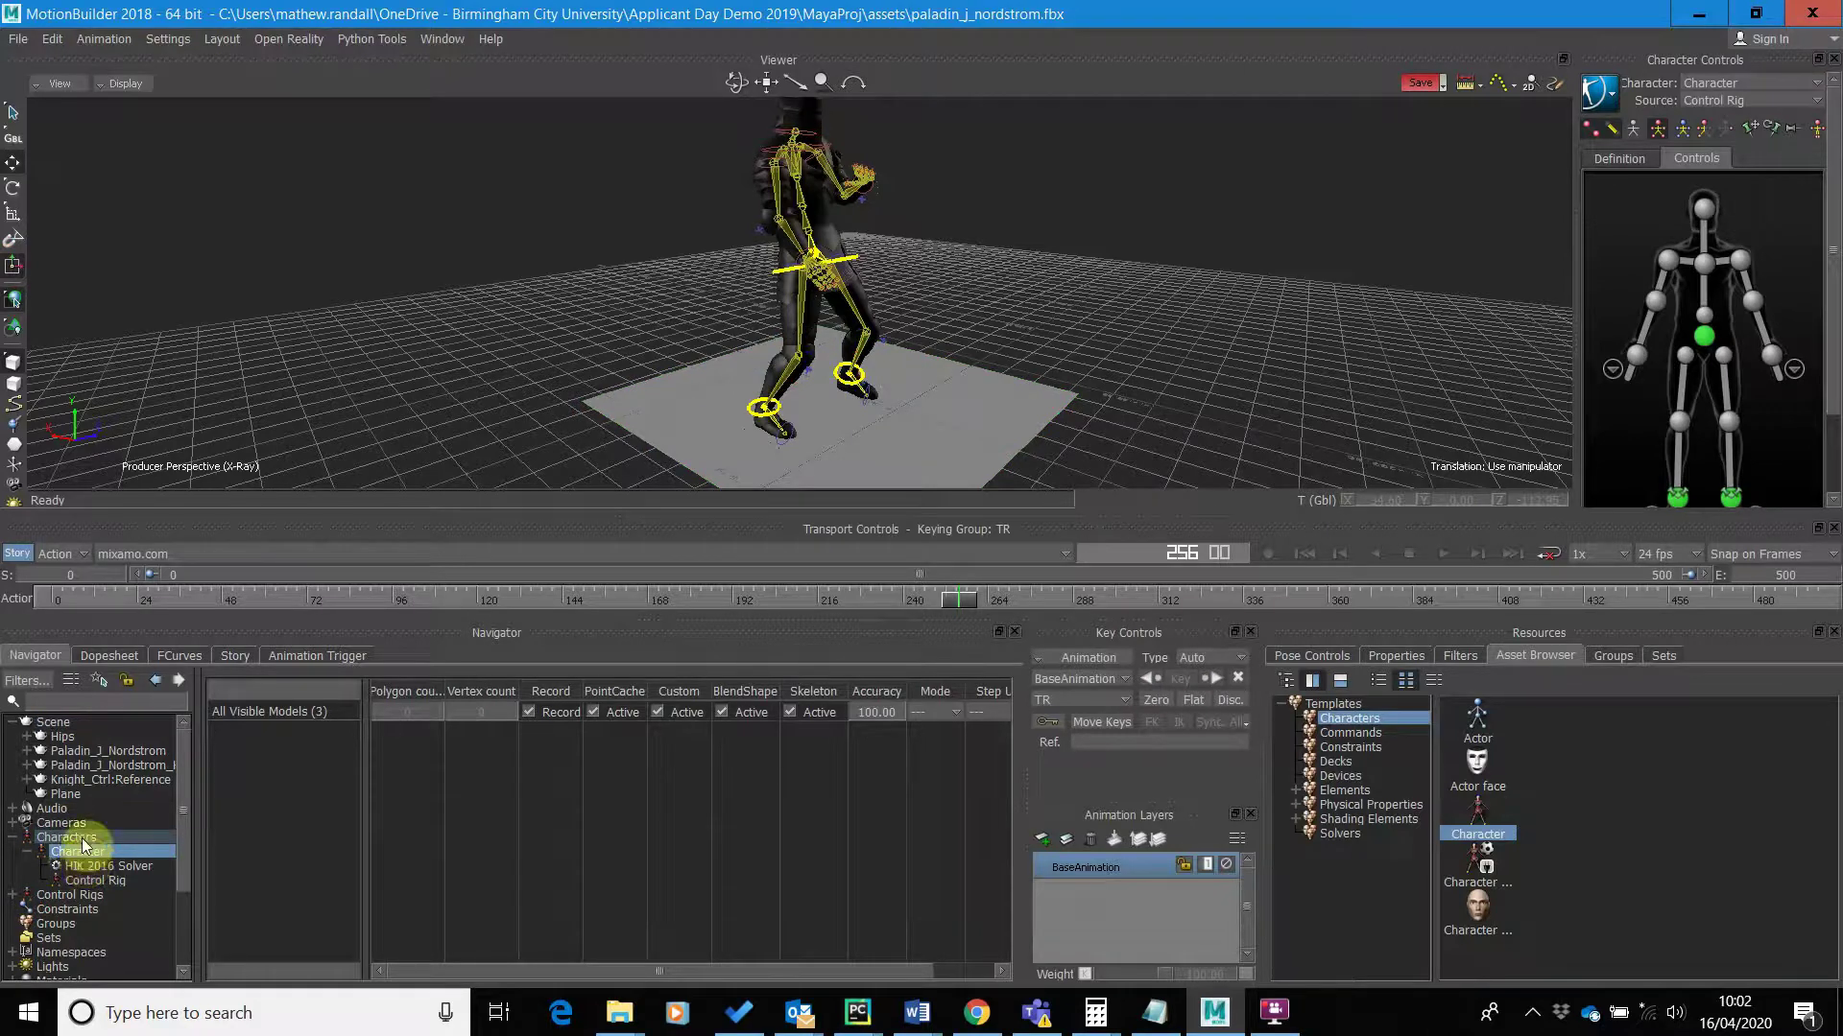
double_click(83, 854)
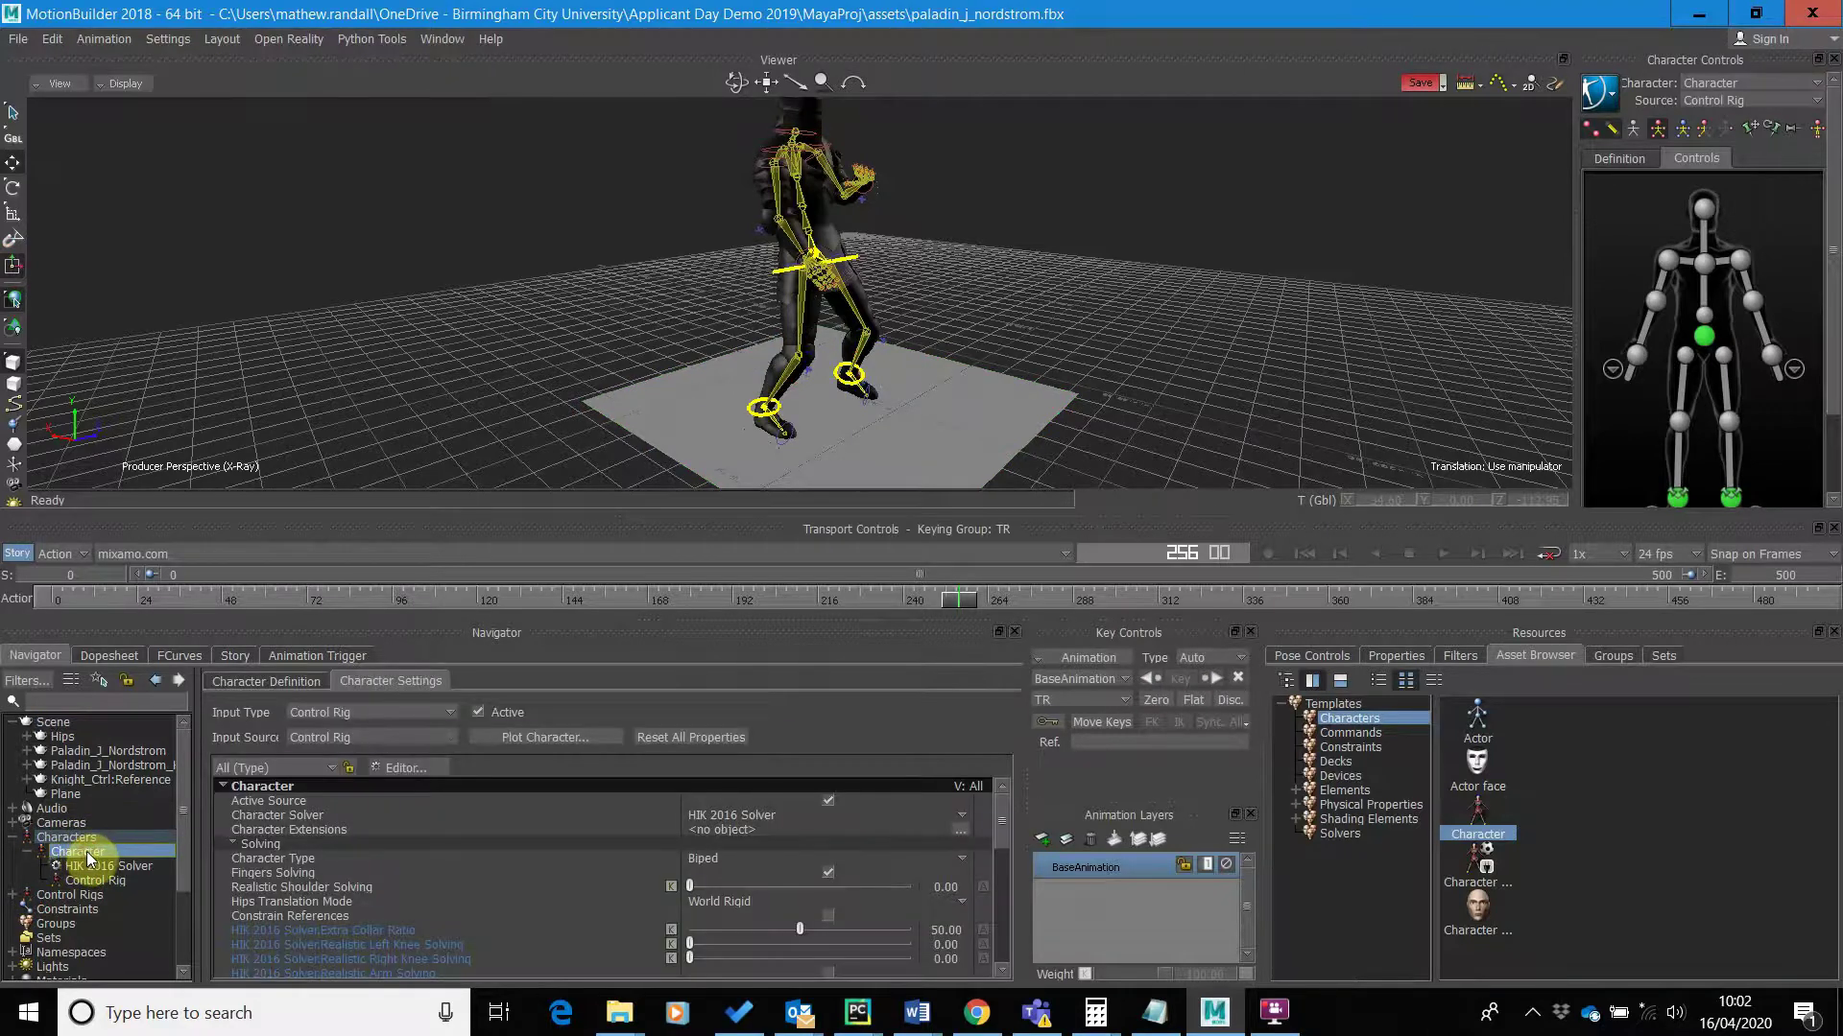
click(265, 681)
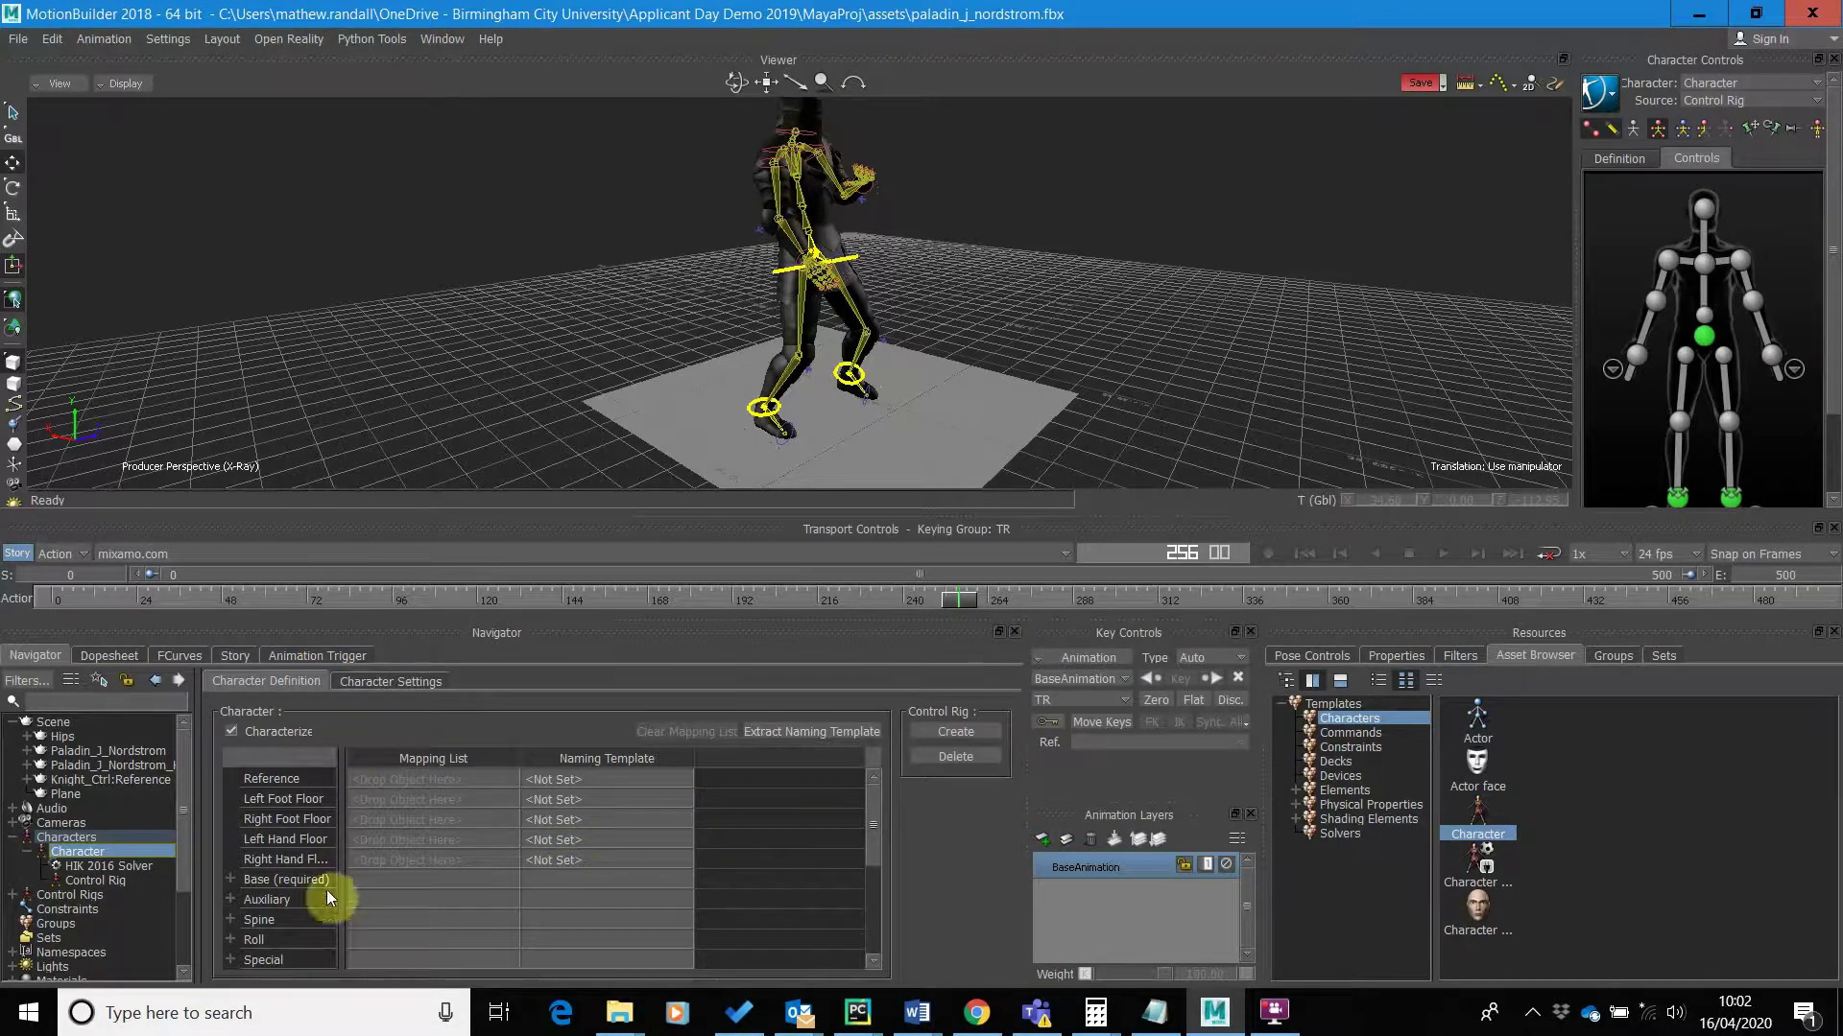
click(401, 682)
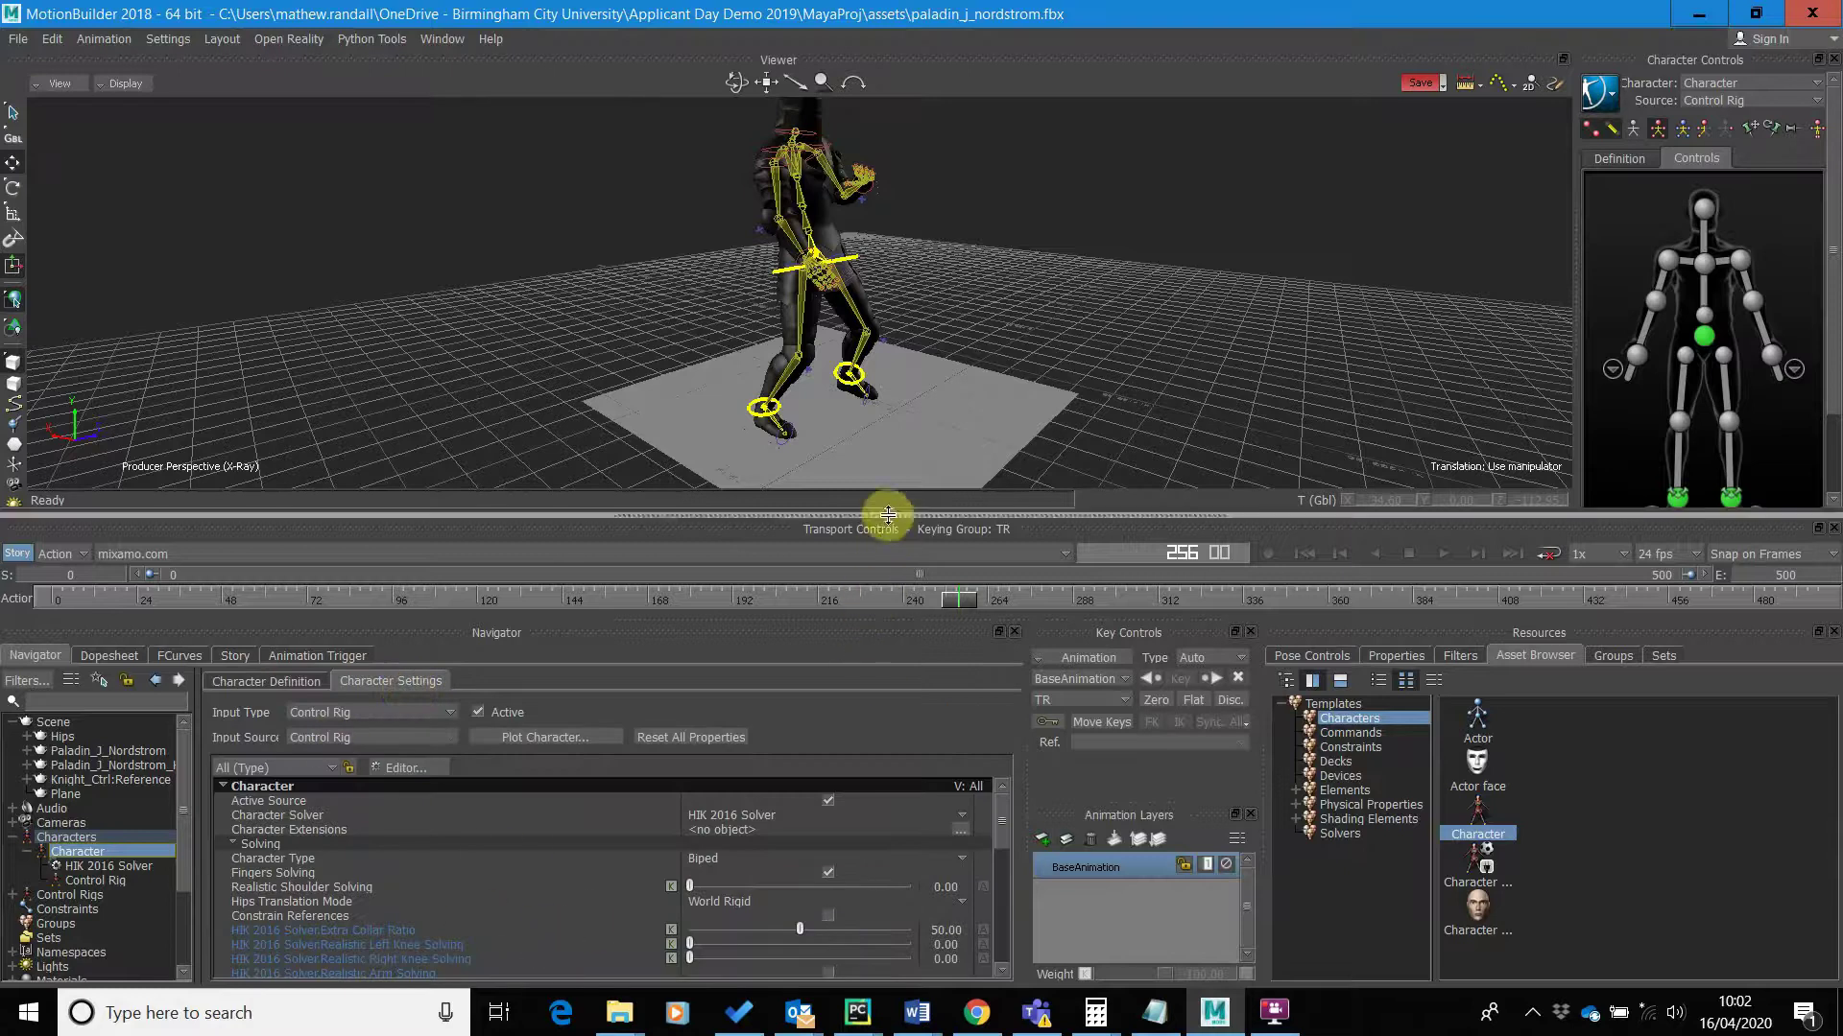
drag(888, 516, 887, 475)
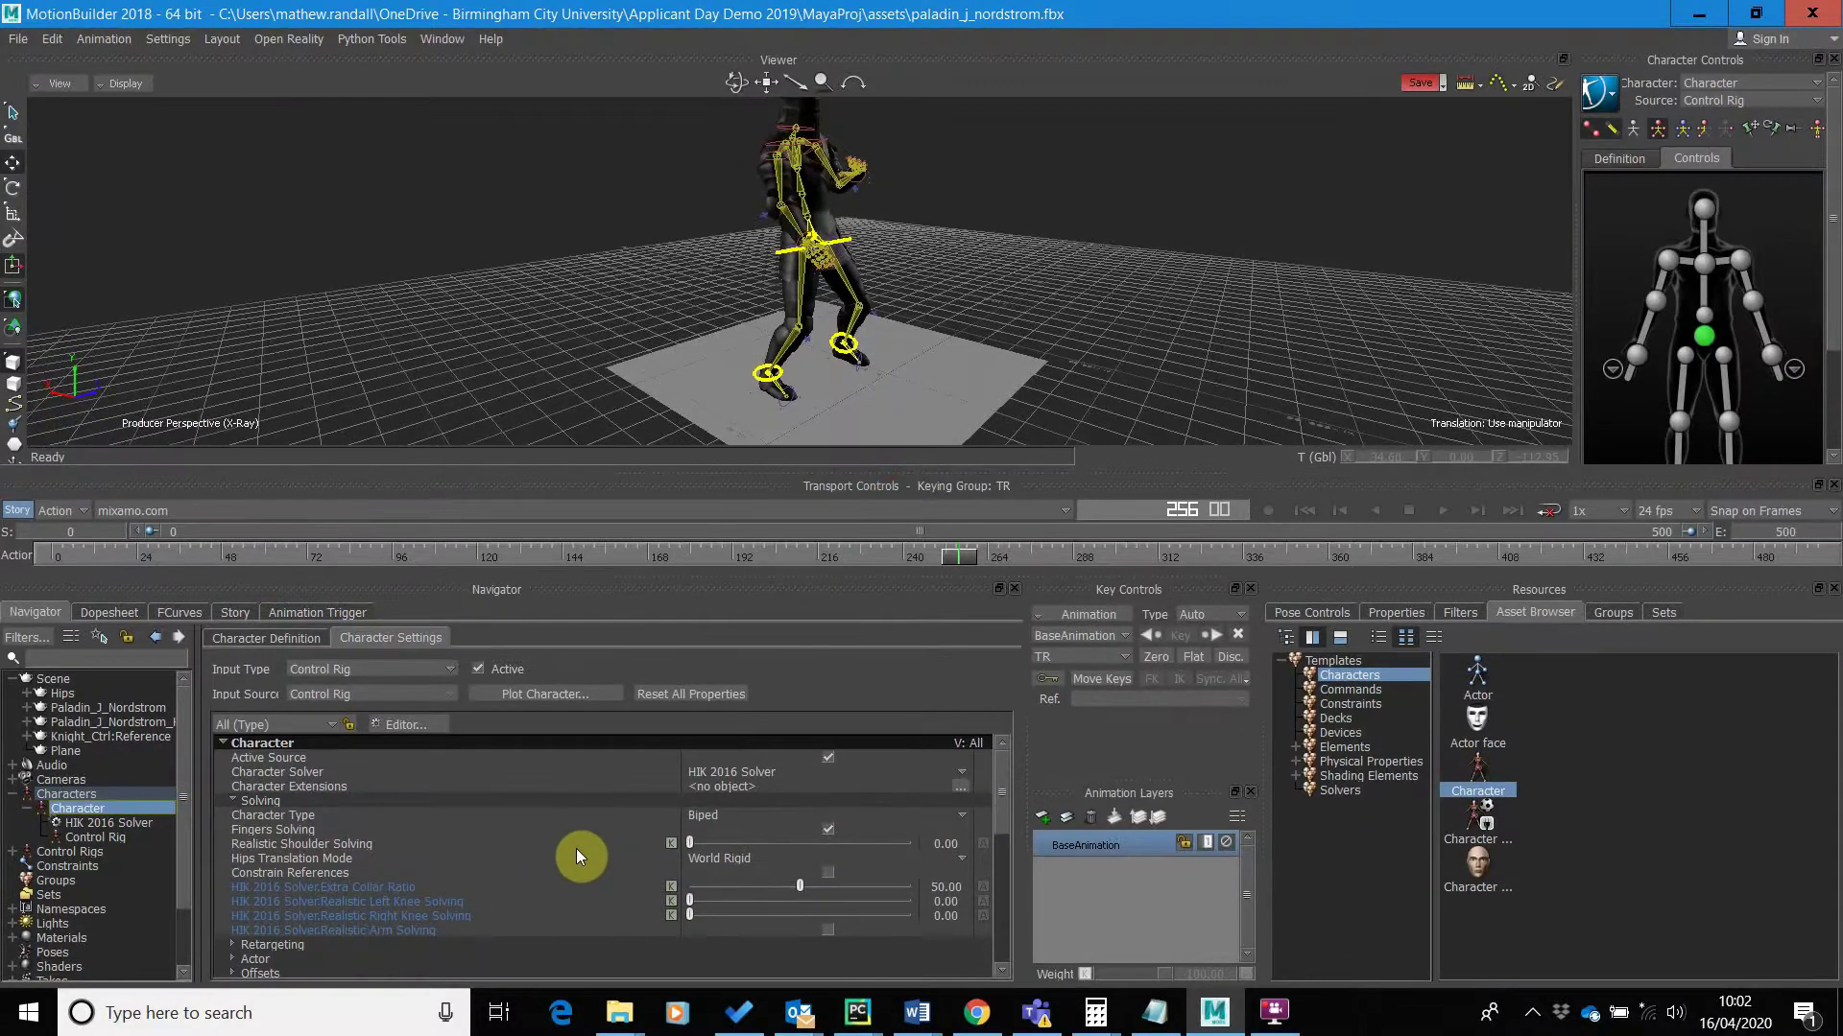
- Locate the Floor Contacts options in the Modifiers group of the character settings
scroll(549, 832, down, 3)
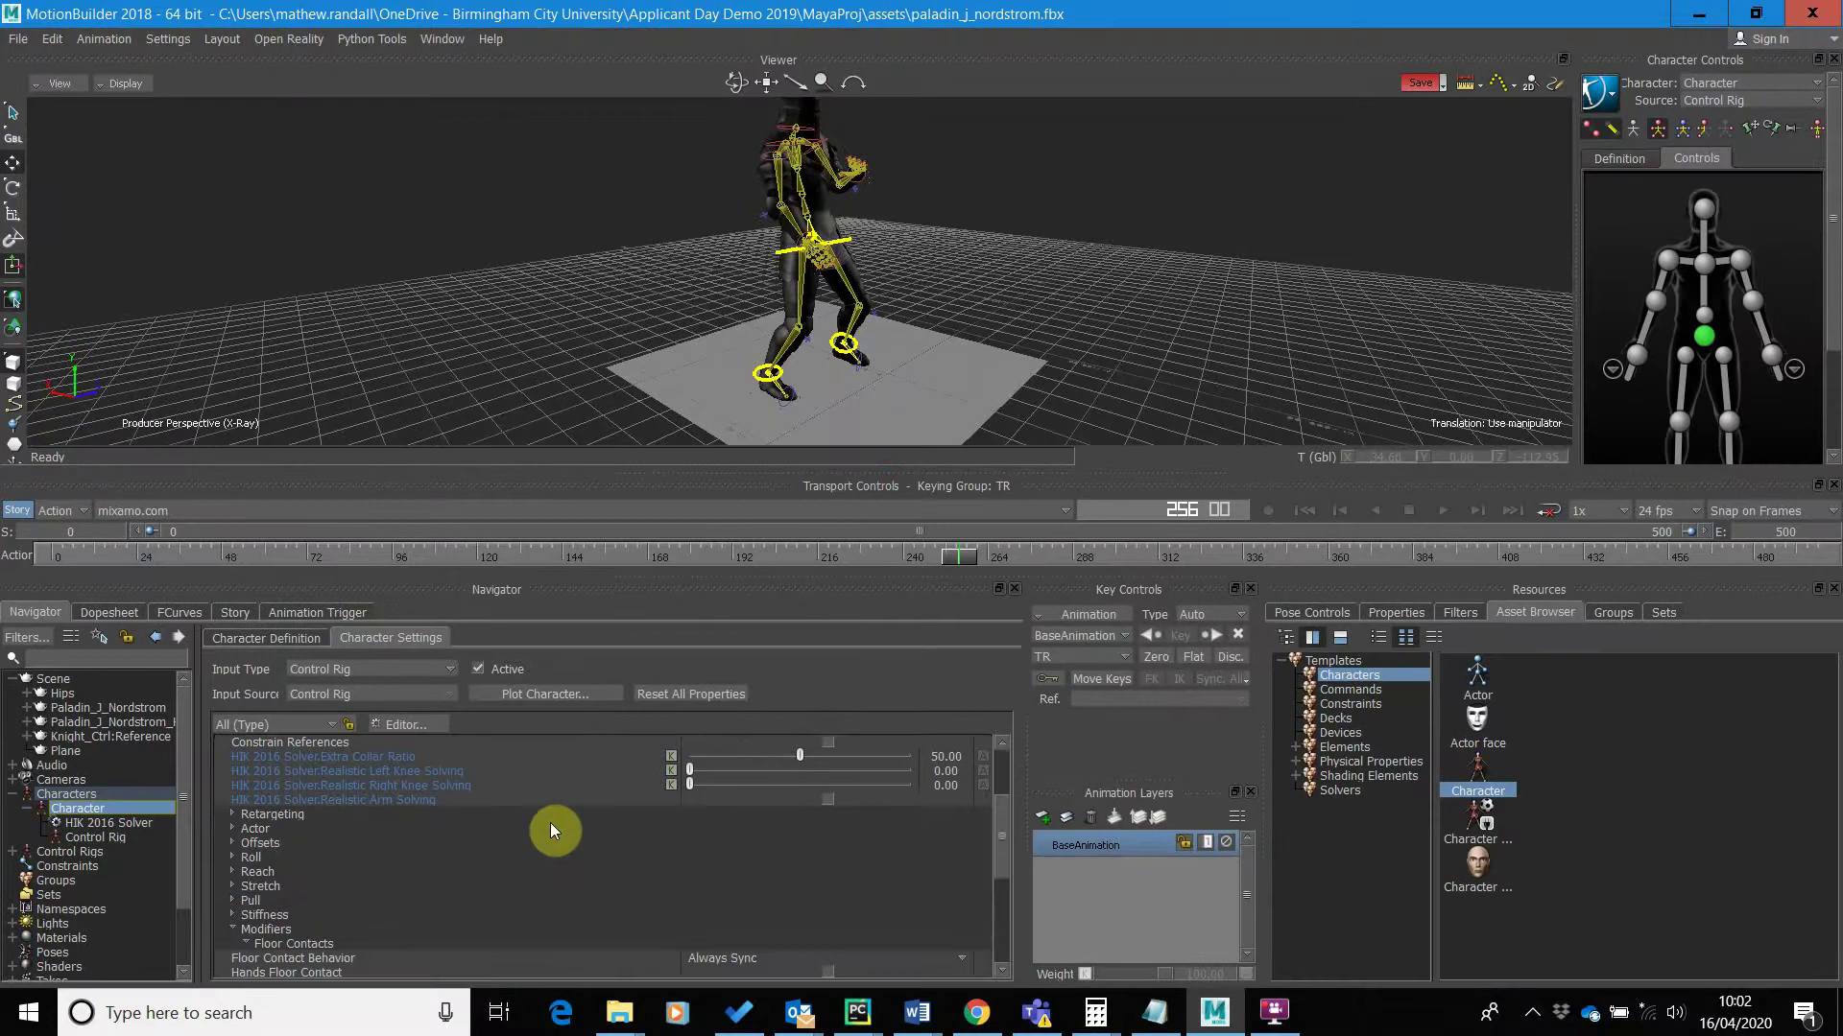
scroll(550, 821, down, 2)
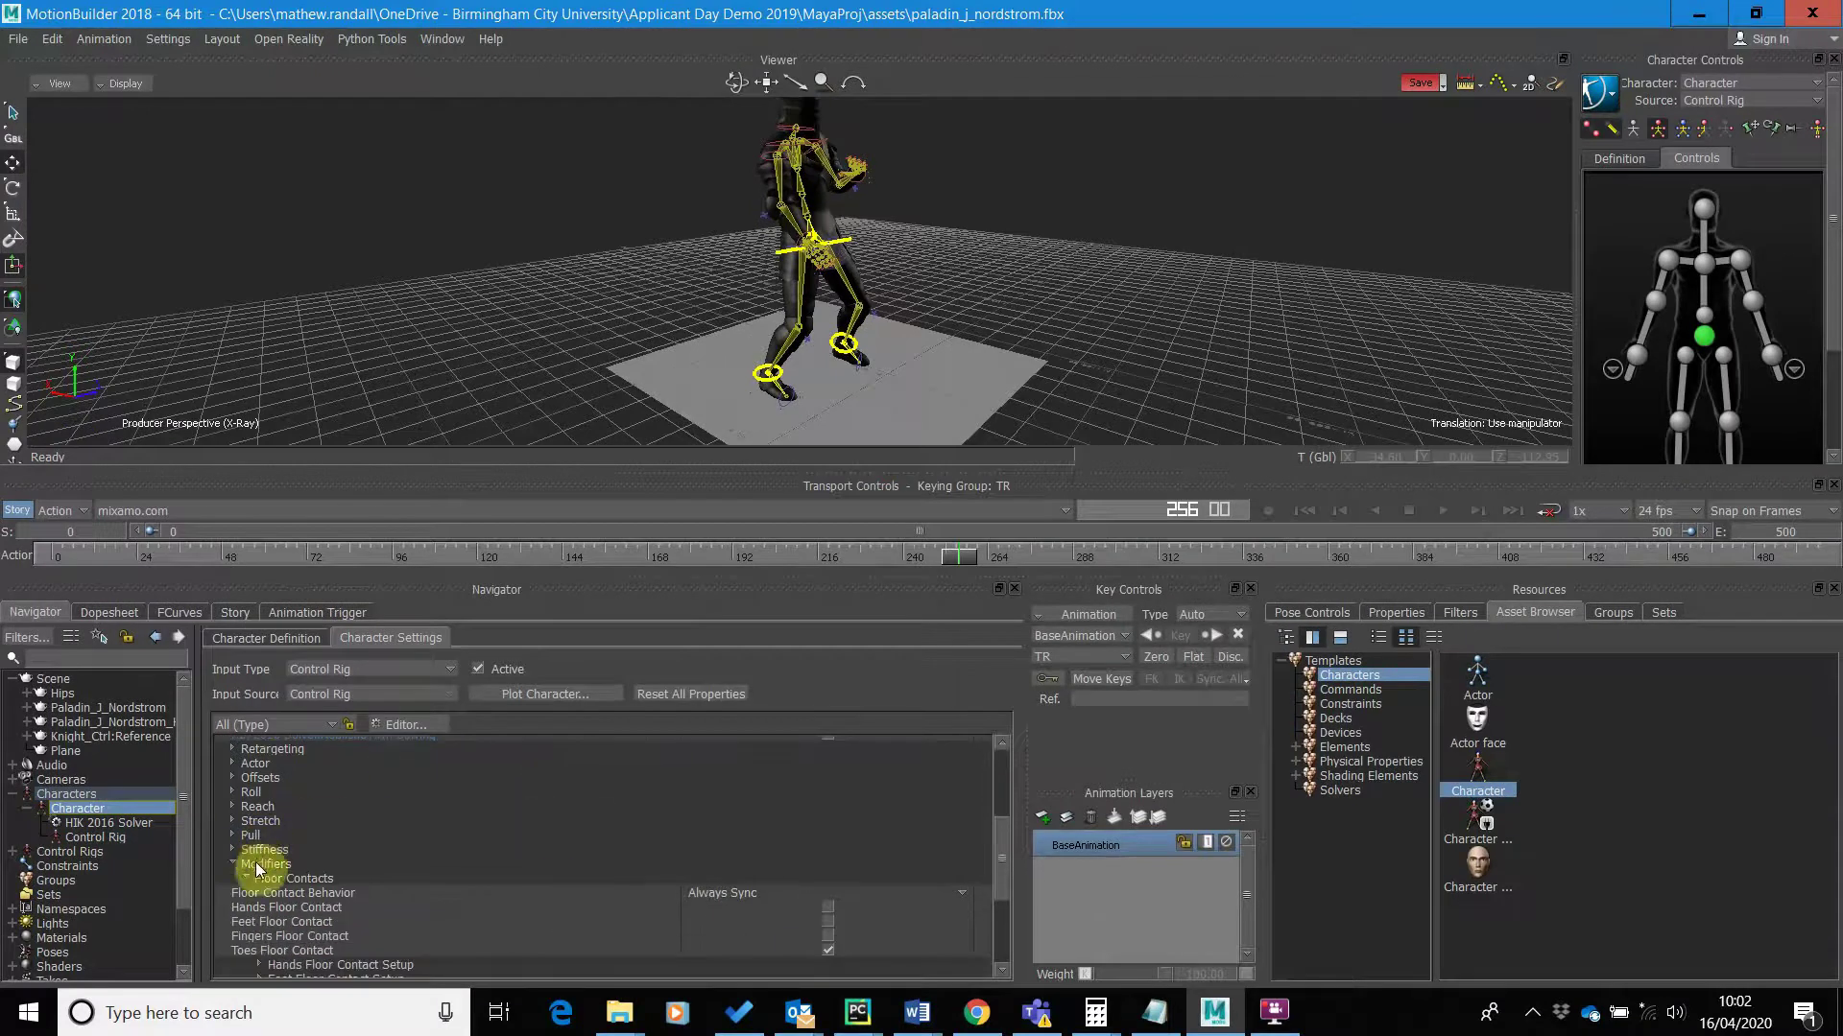
scroll(326, 826, up, 5)
scroll(309, 795, up, 1)
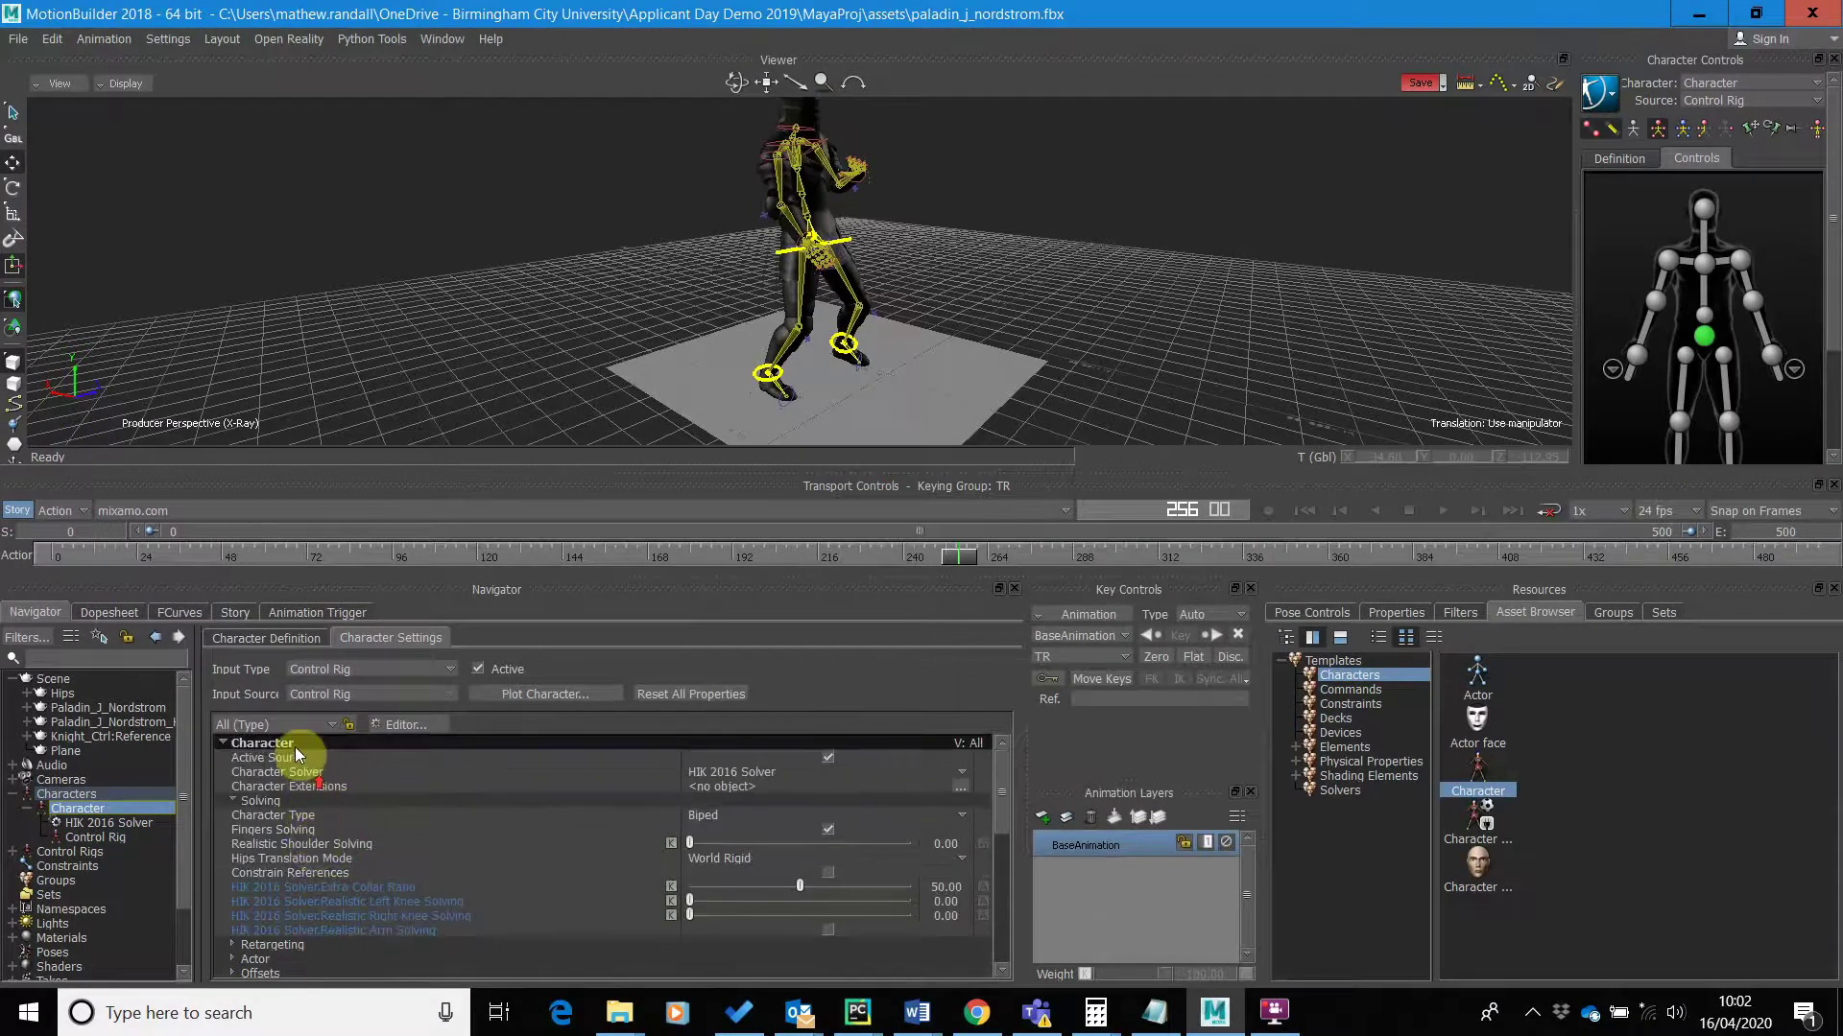
scroll(288, 854, down, 2)
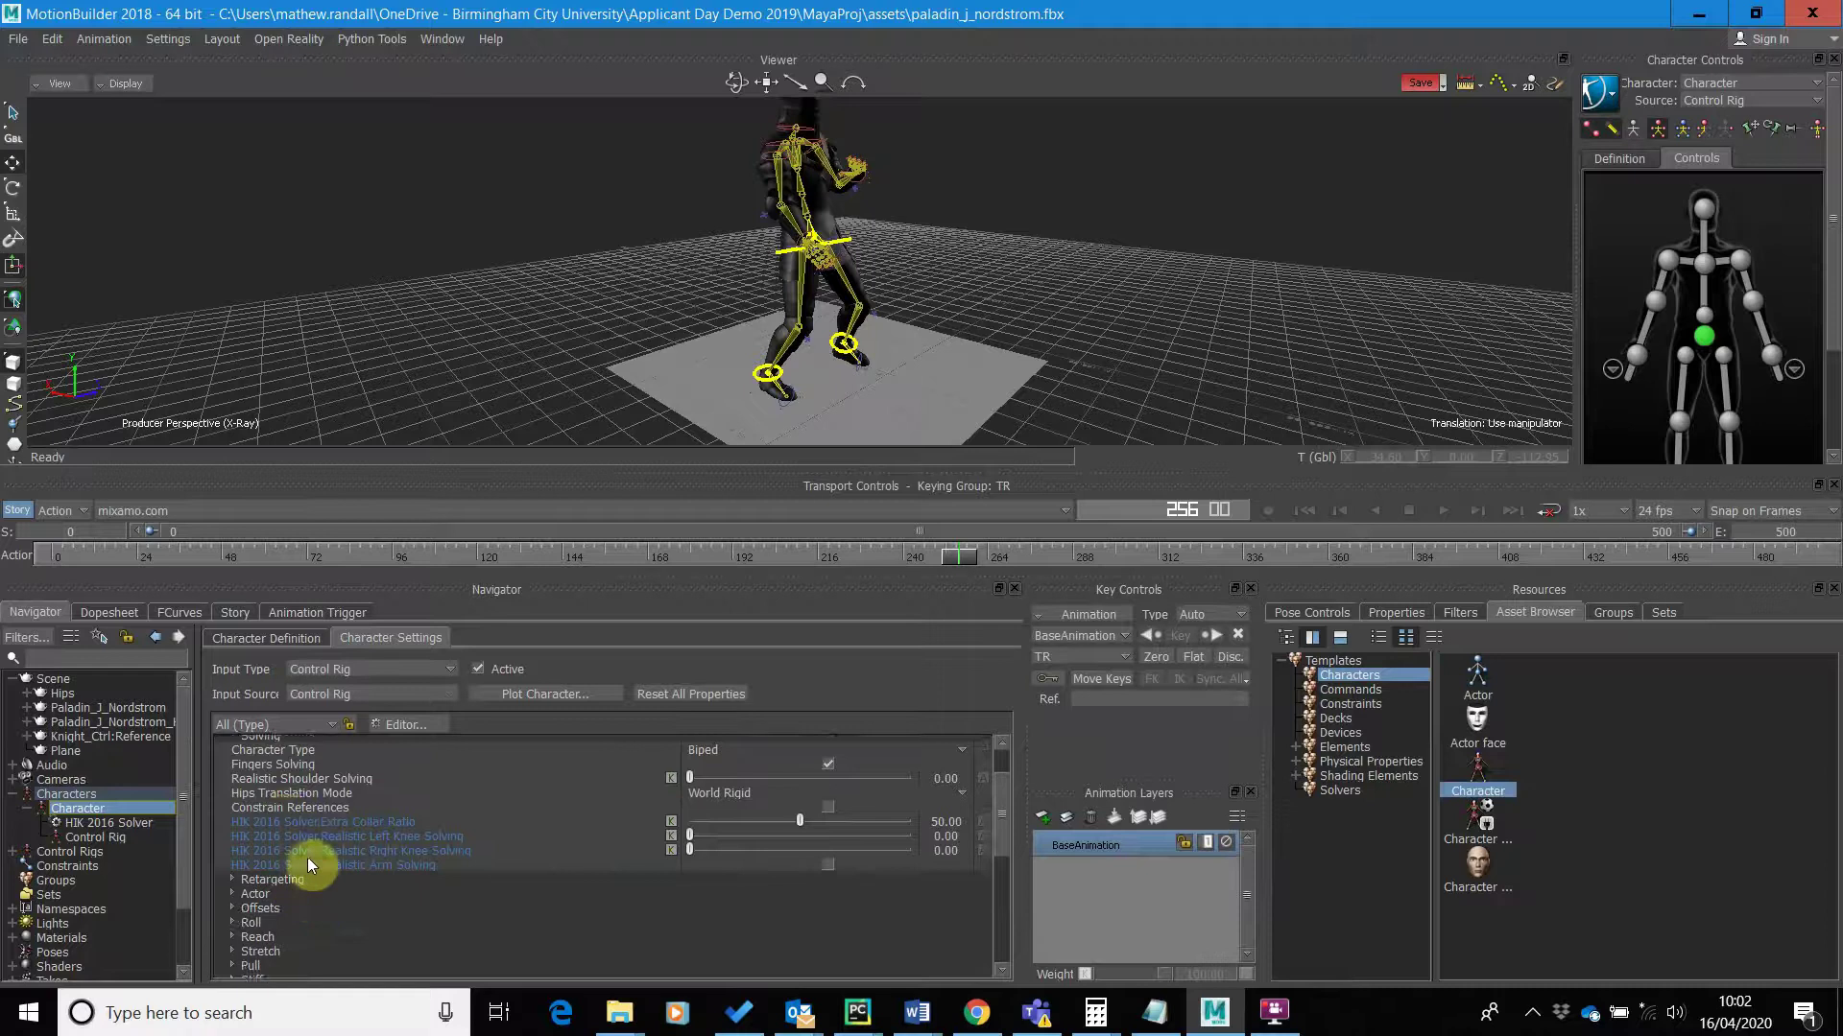
scroll(308, 859, down, 2)
scroll(313, 843, down, 1)
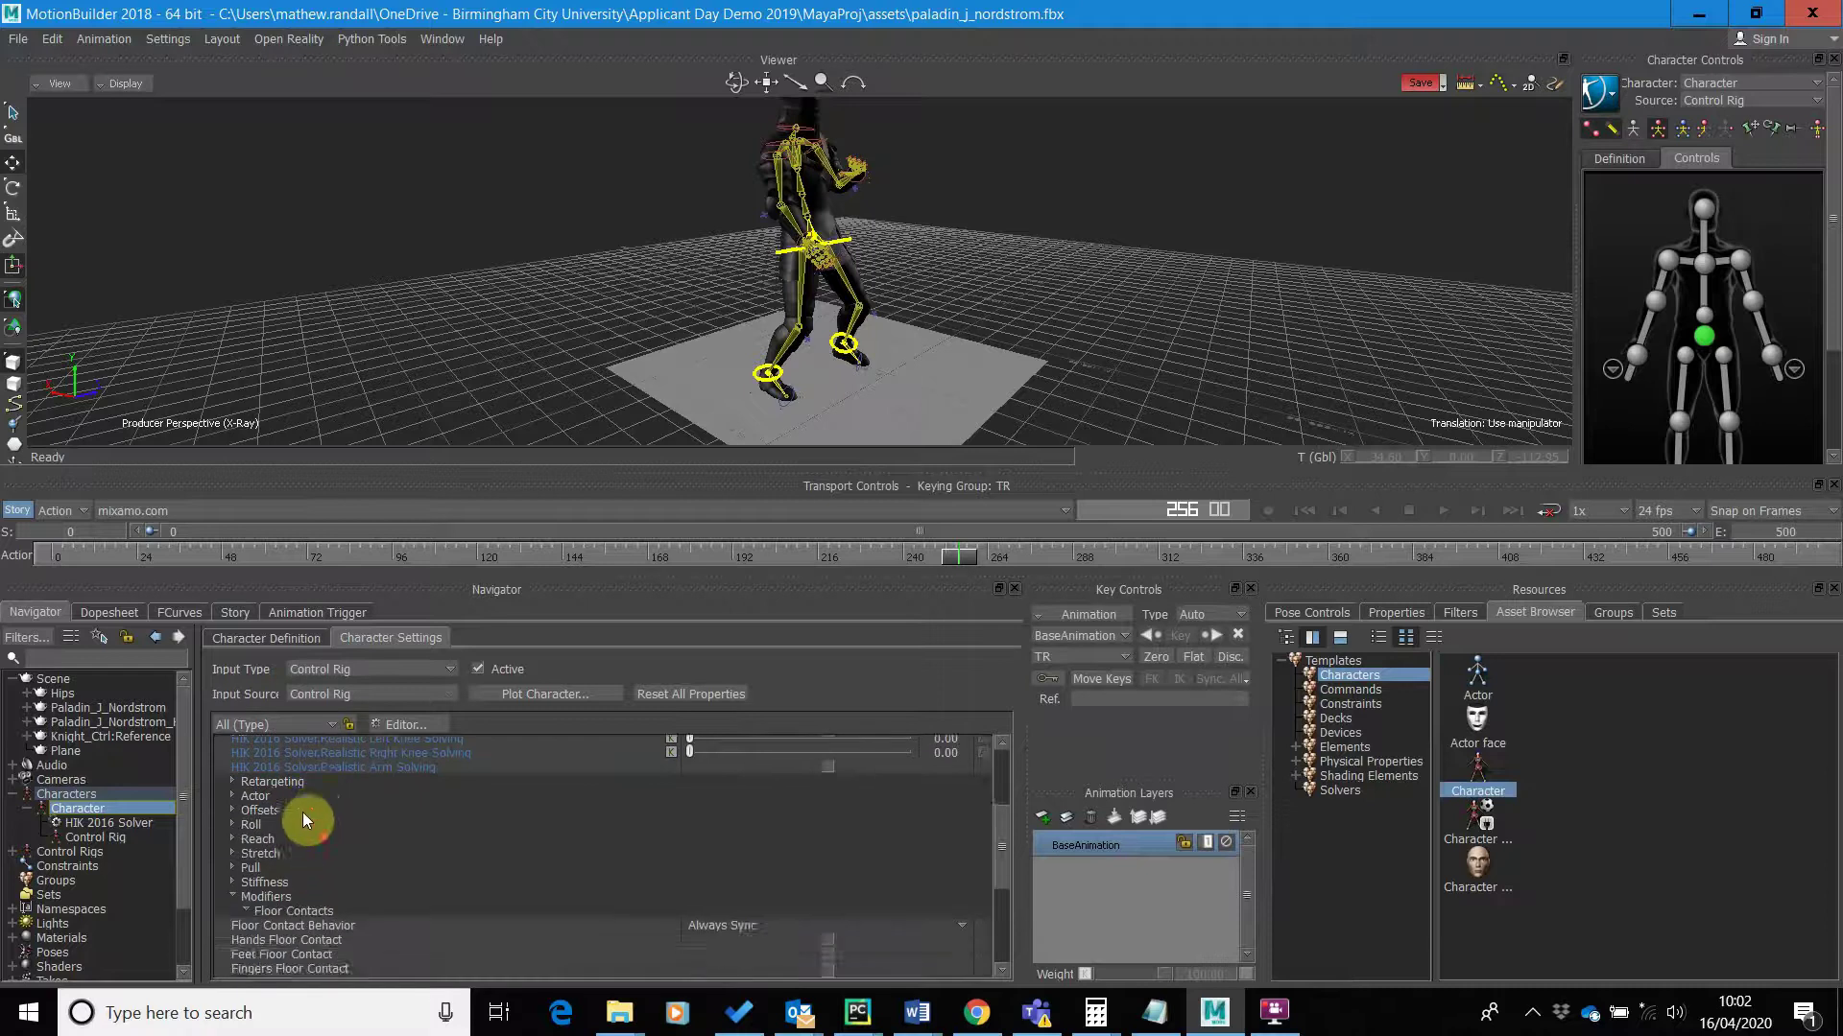
click(230, 896)
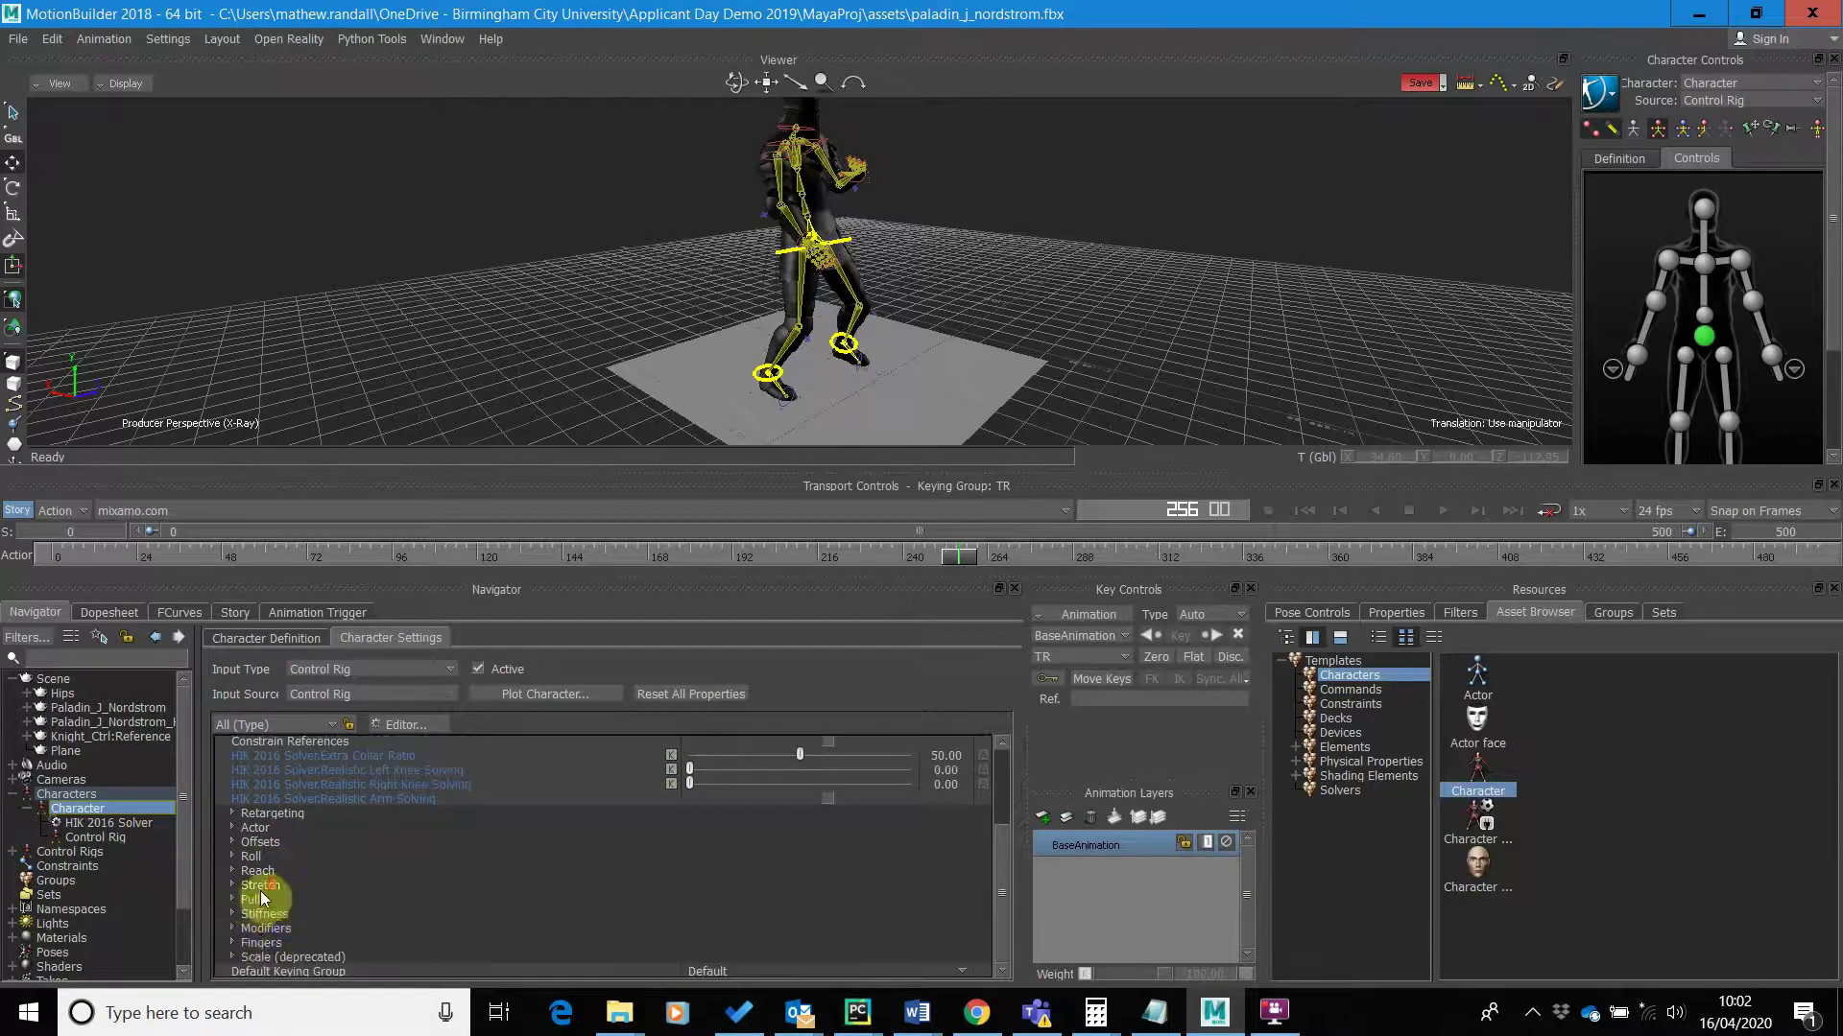
click(254, 928)
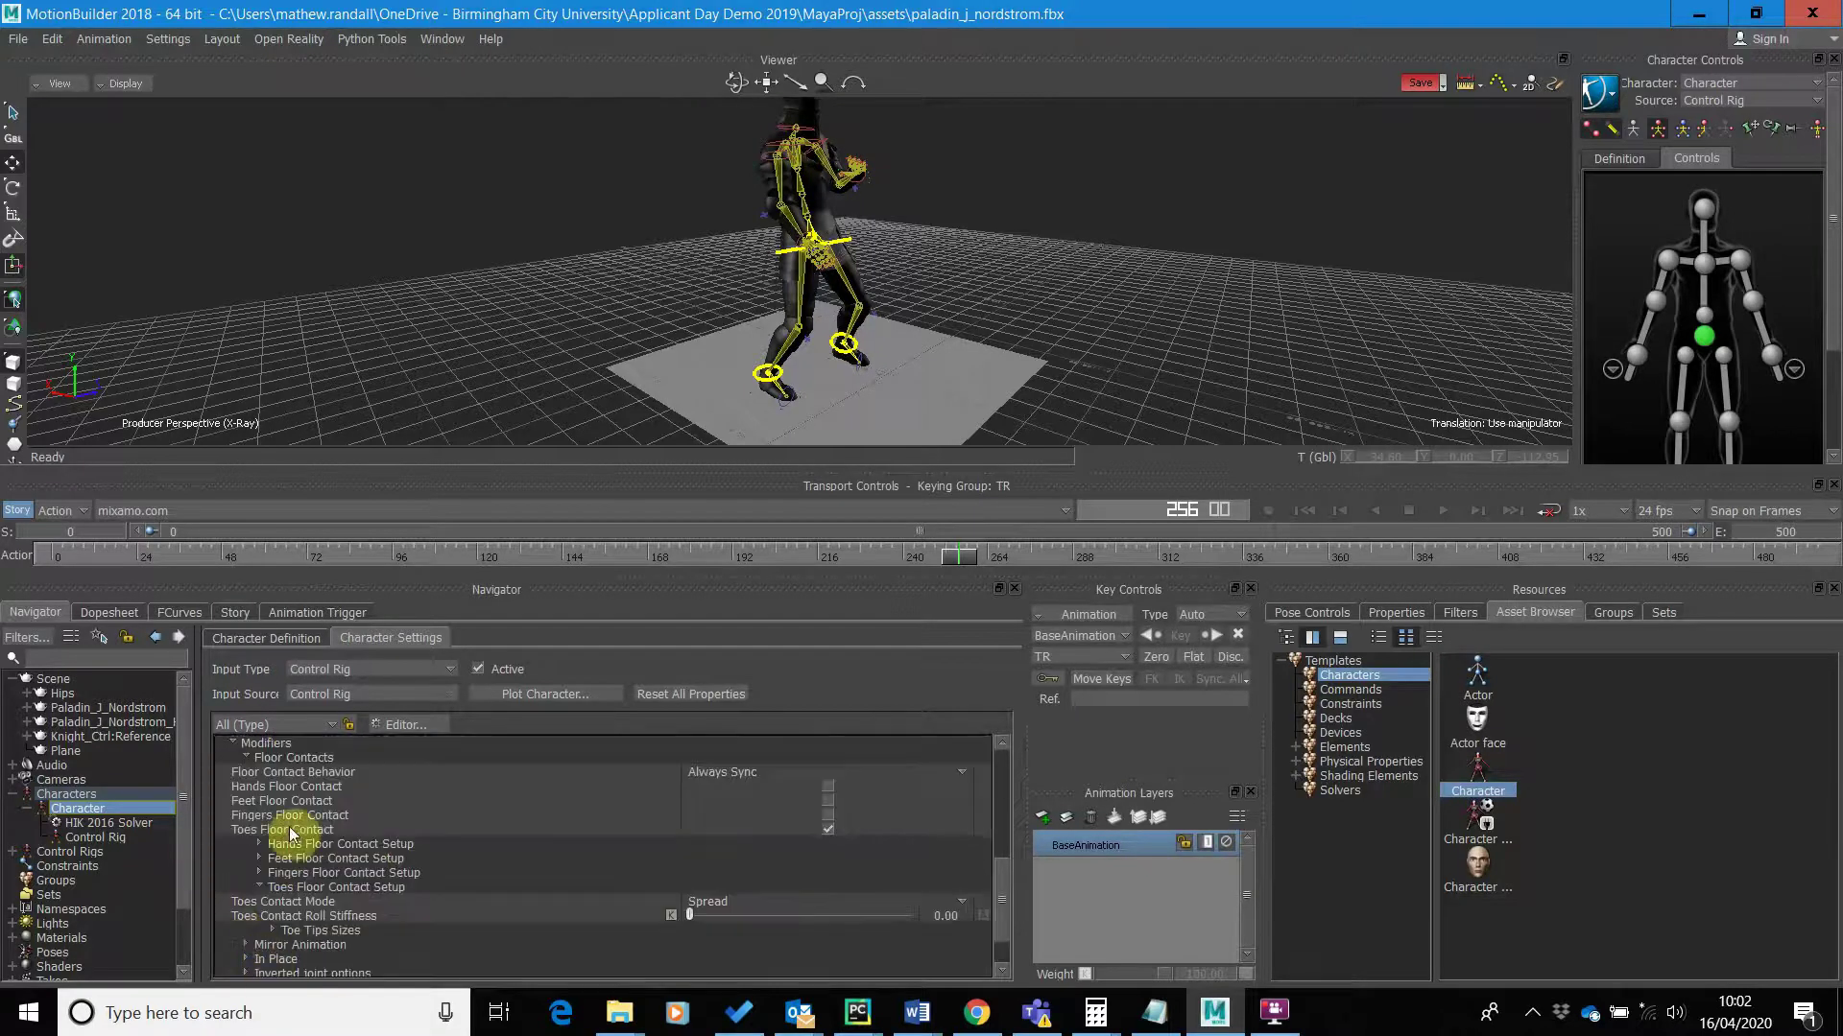
scroll(281, 807, down, 4)
scroll(280, 806, up, 4)
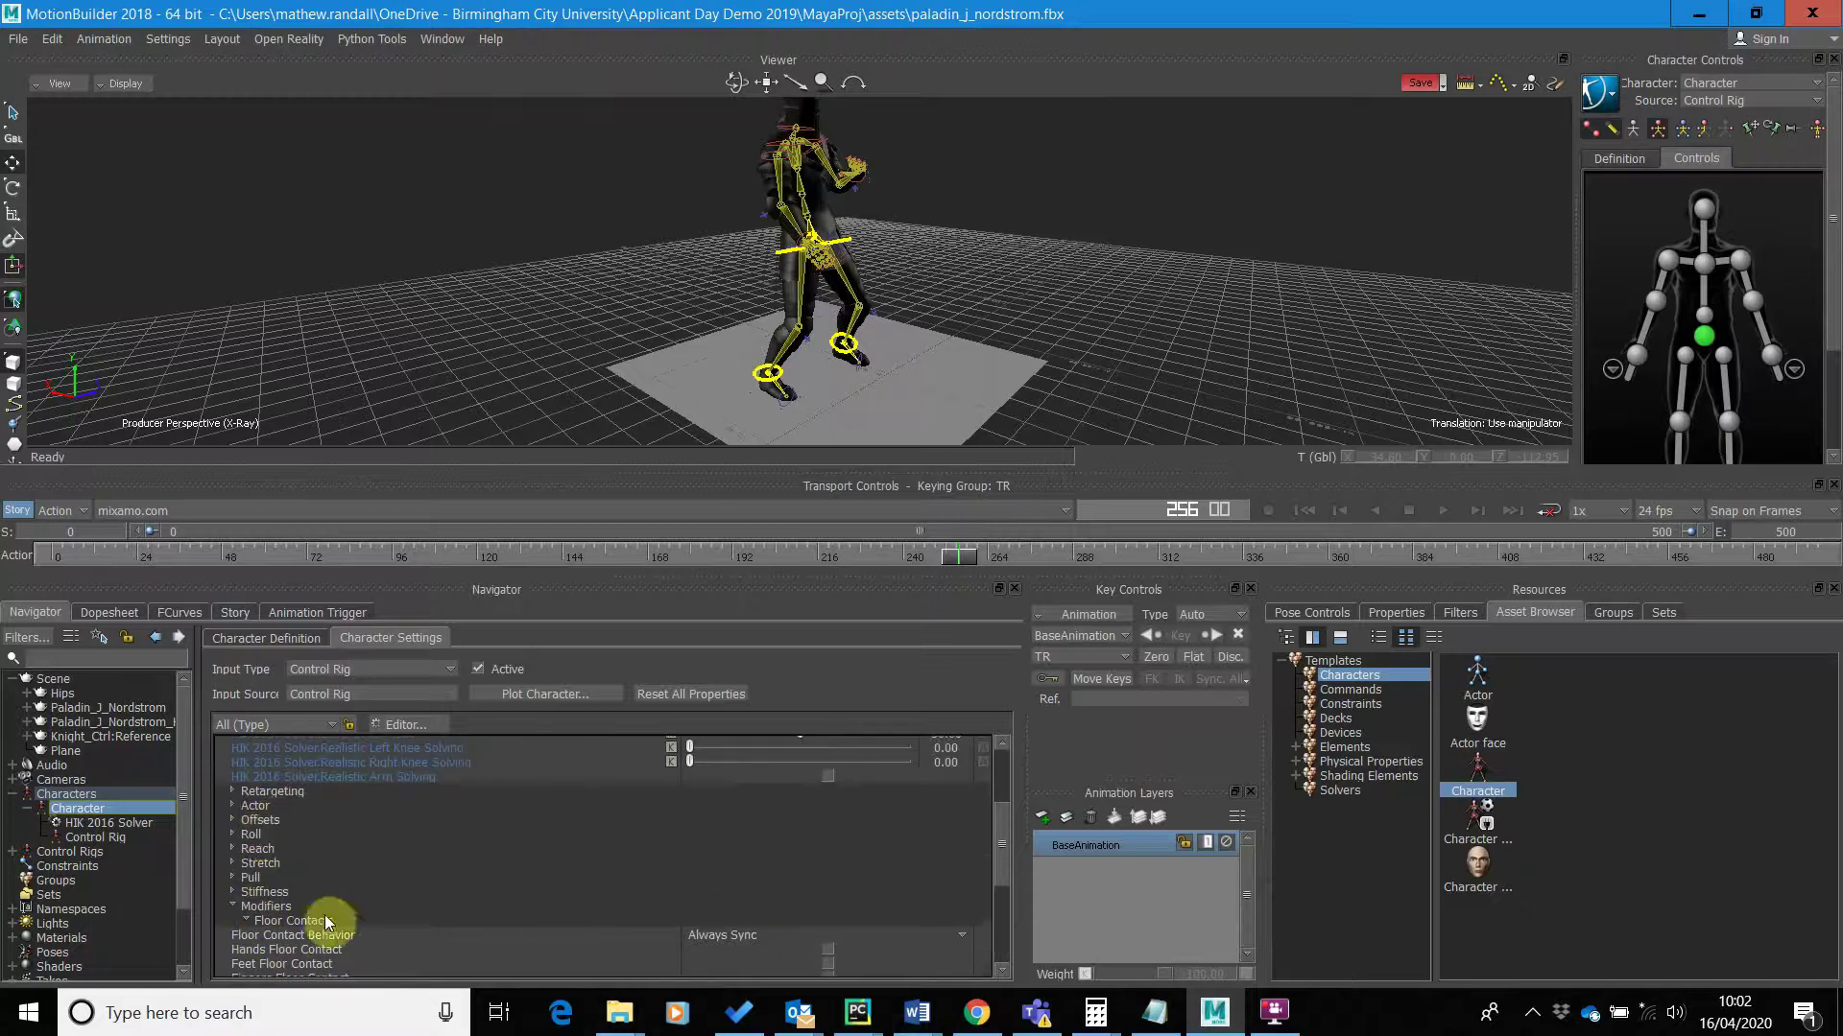
click(307, 921)
scroll(407, 876, down, 2)
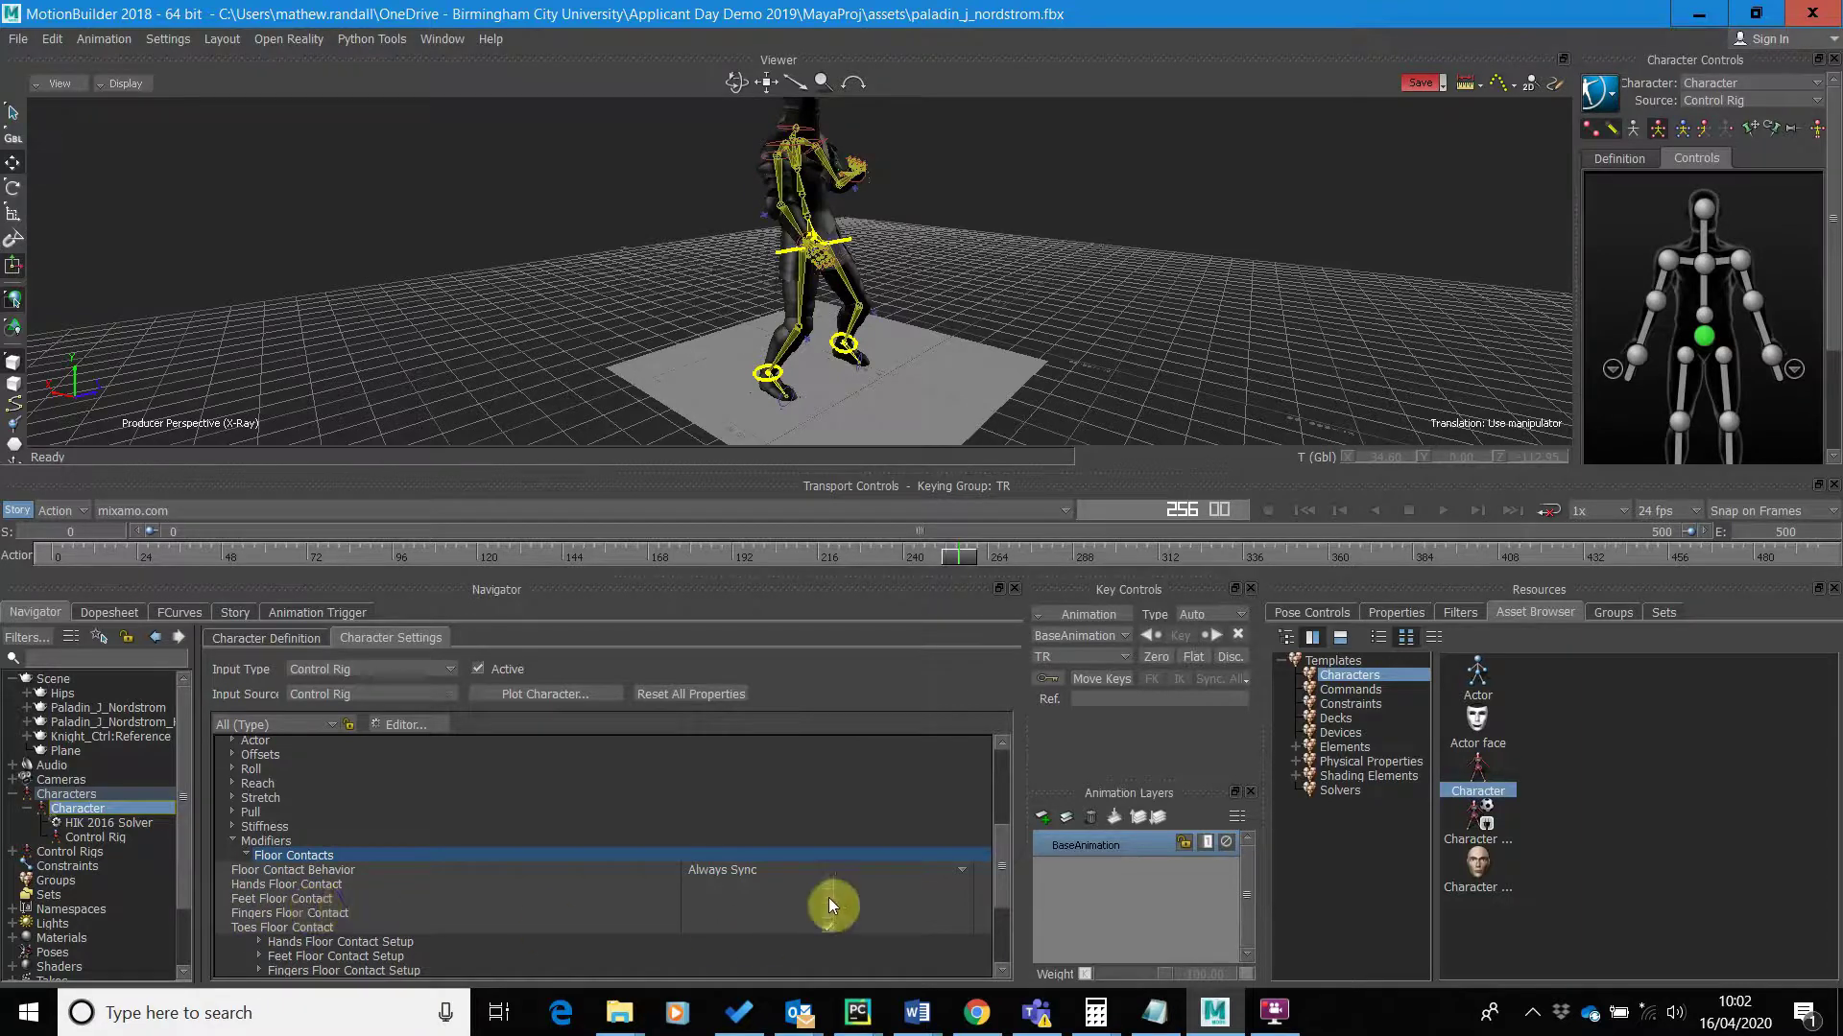
- Toggle Feet Floor Contact on and off to compare how the feet sit against the plane, leaving it off
alt+drag(891, 395, 876, 268)
scroll(917, 351, up, 3)
scroll(917, 350, up, 3)
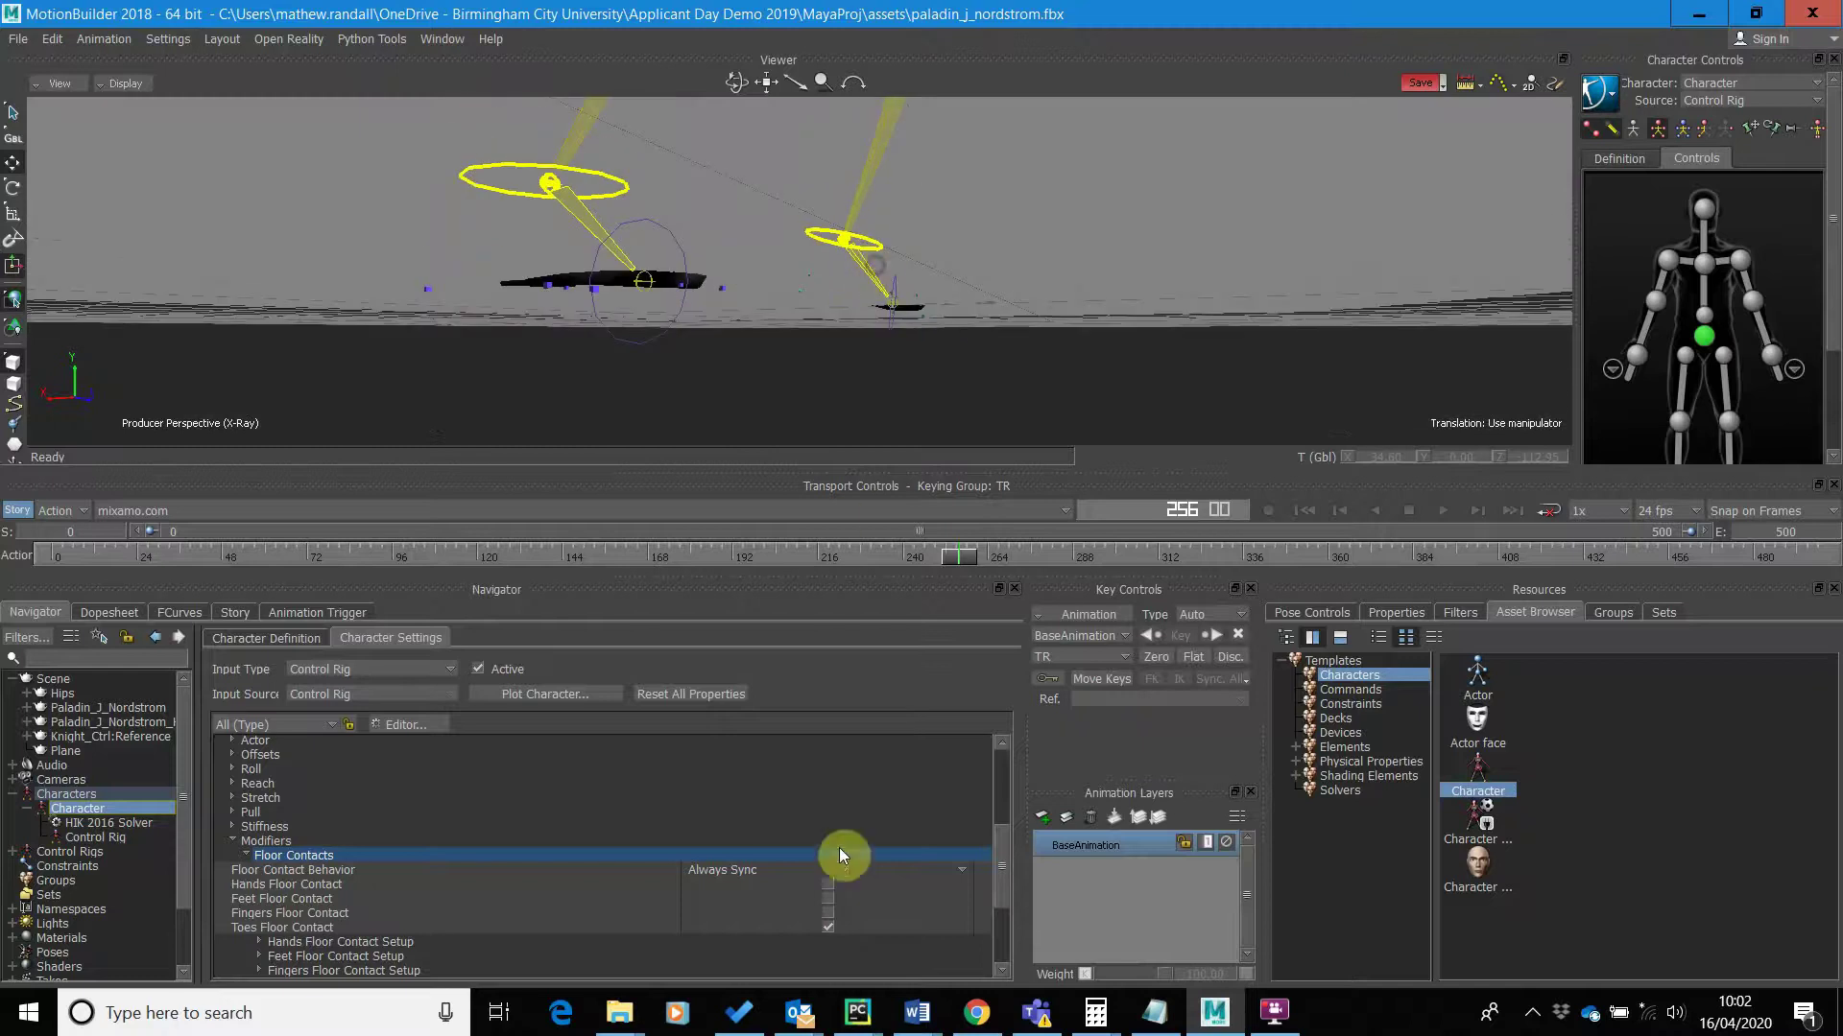
click(829, 897)
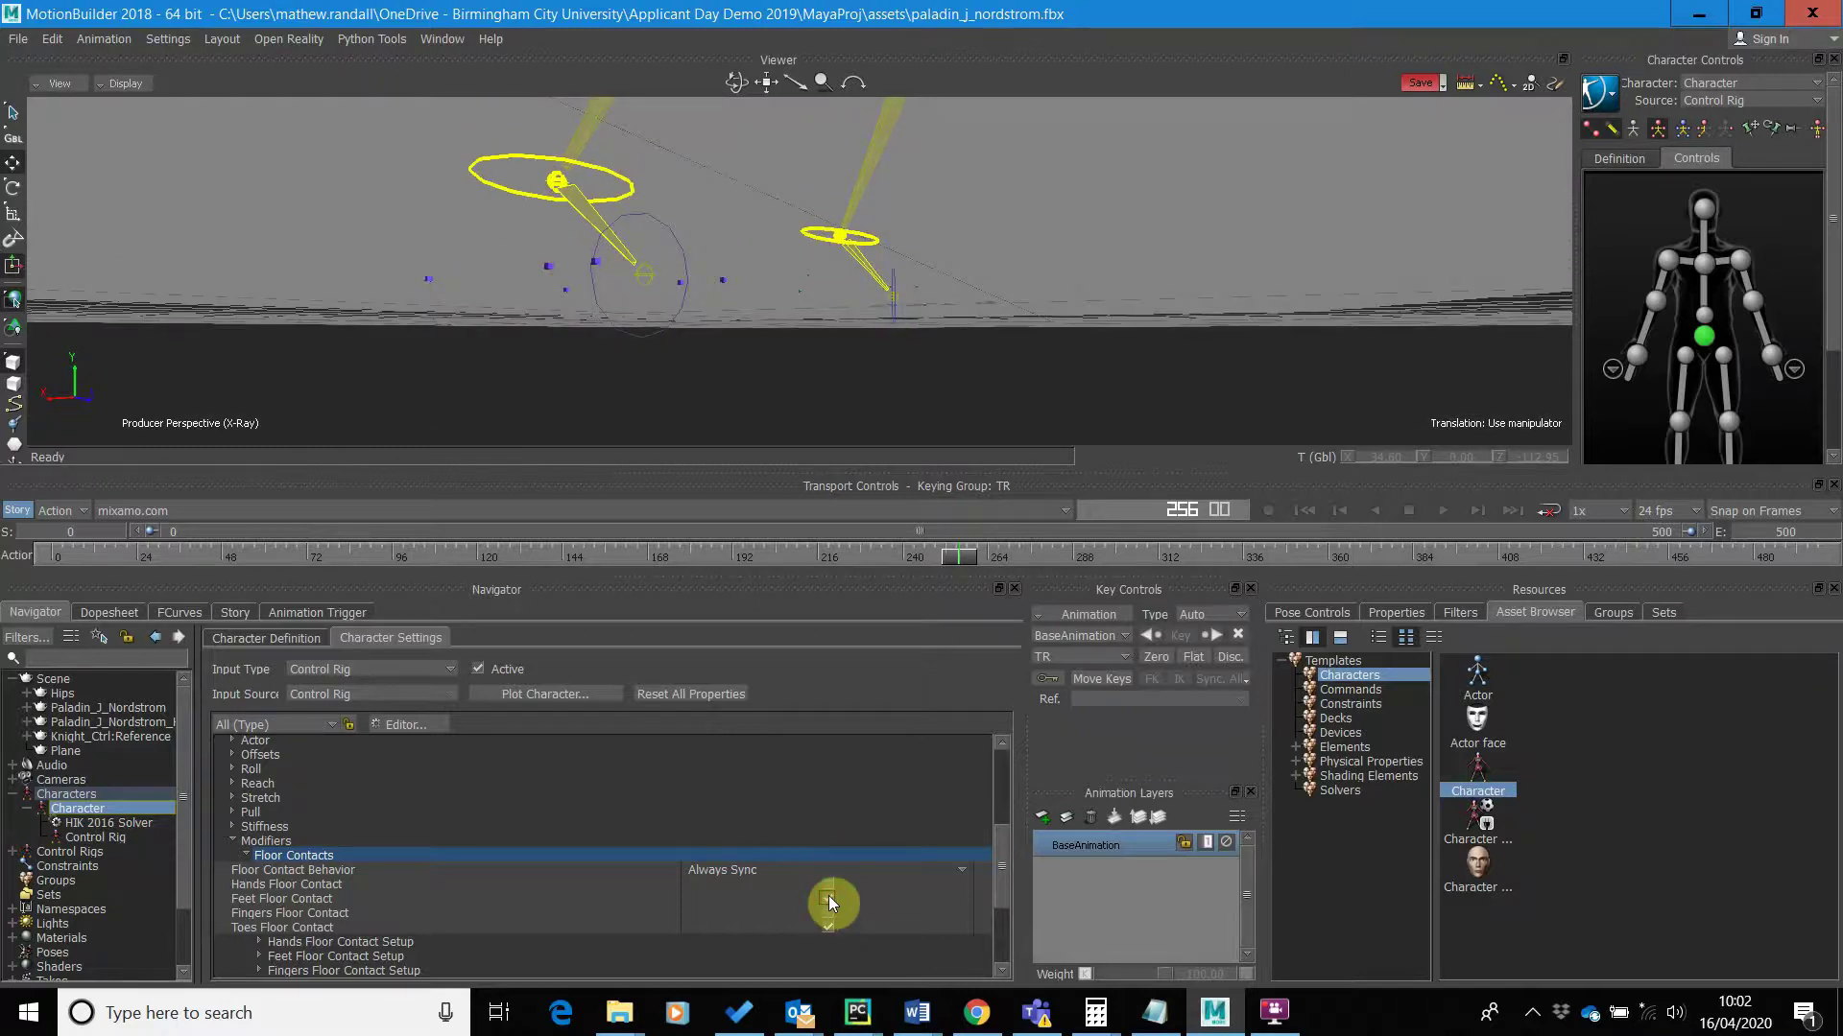
click(829, 898)
click(827, 897)
scroll(844, 290, down, 3)
drag(848, 267, 894, 341)
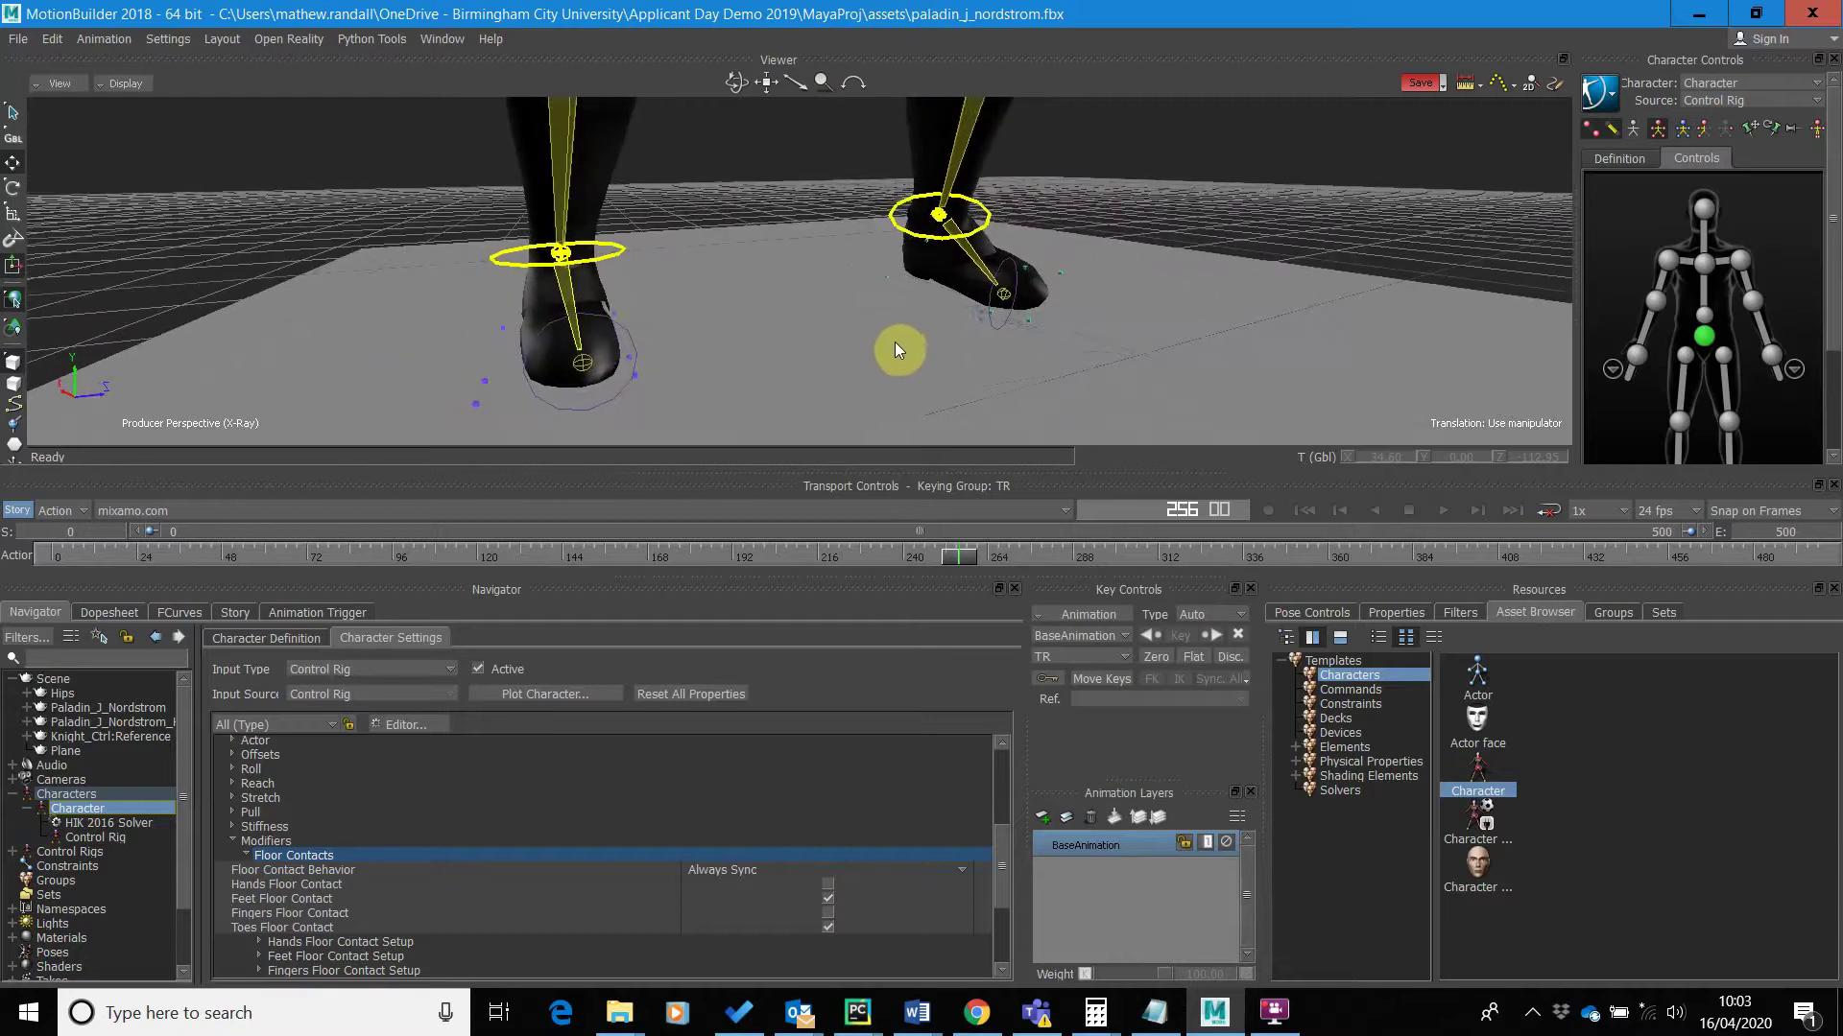
click(827, 898)
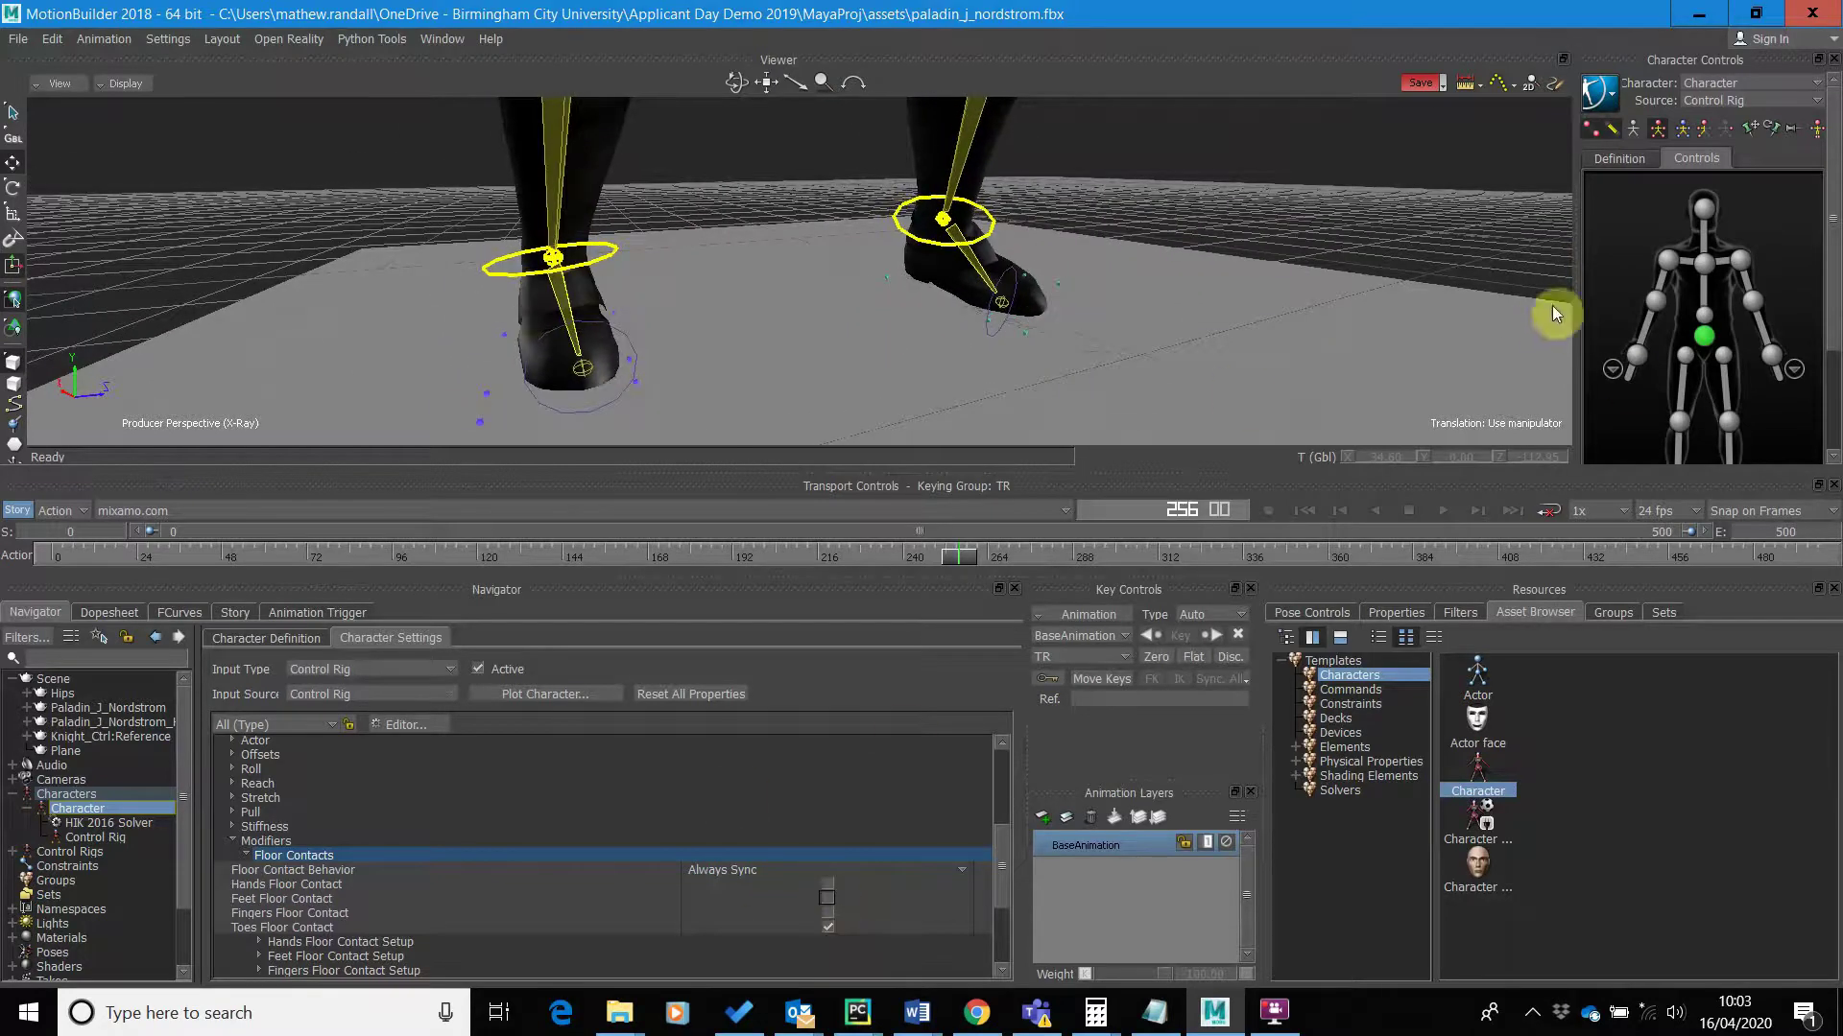
- Change the character's source from Control Rig to Stance
click(1800, 93)
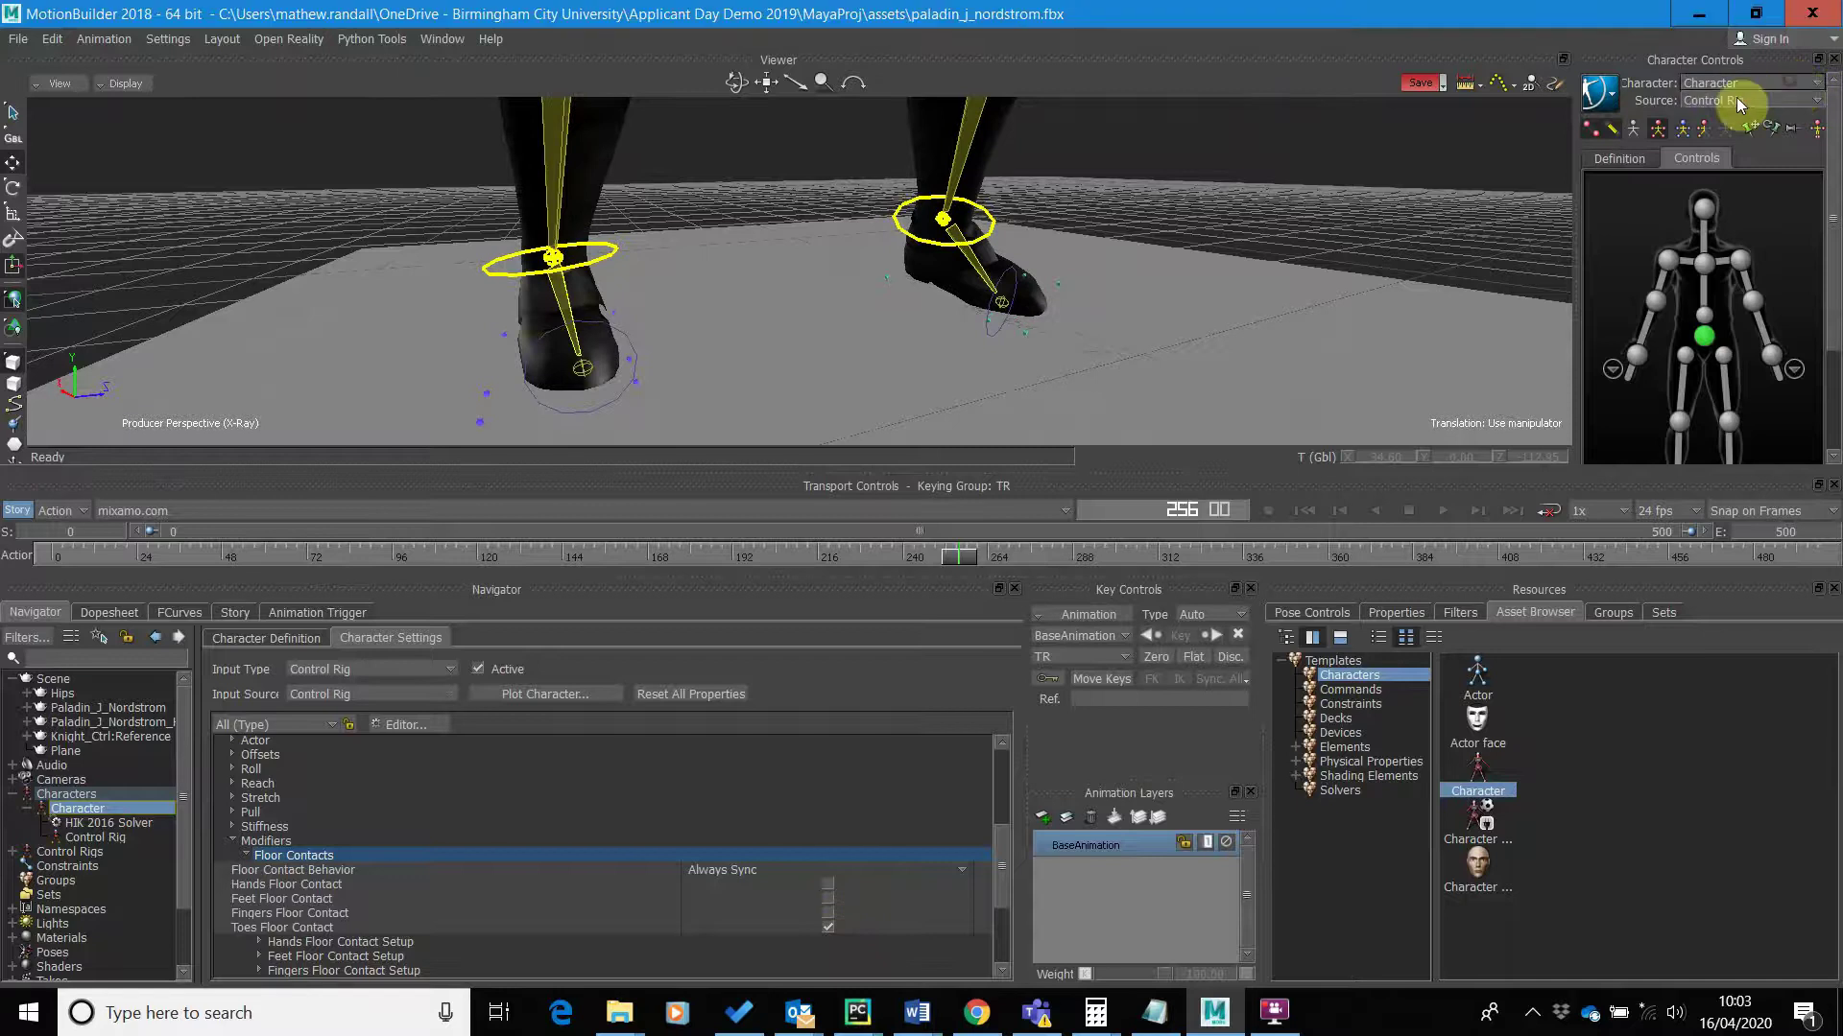
click(1747, 100)
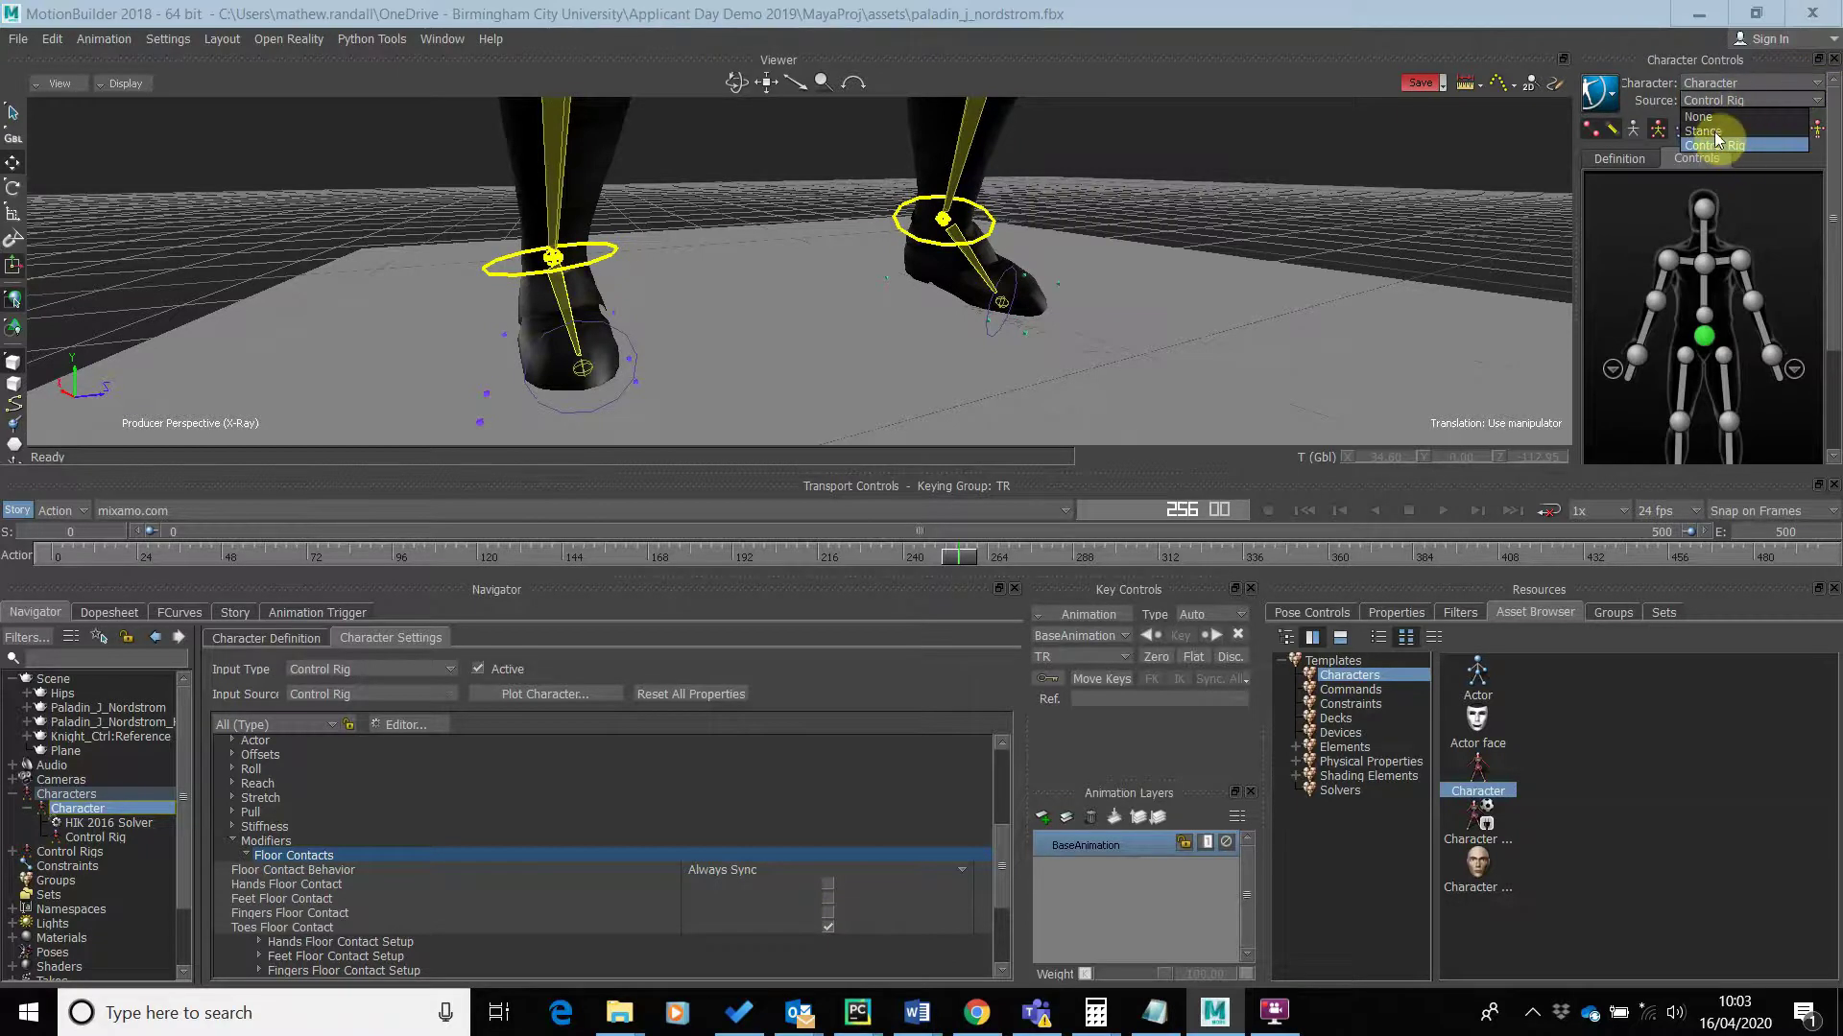
click(1714, 131)
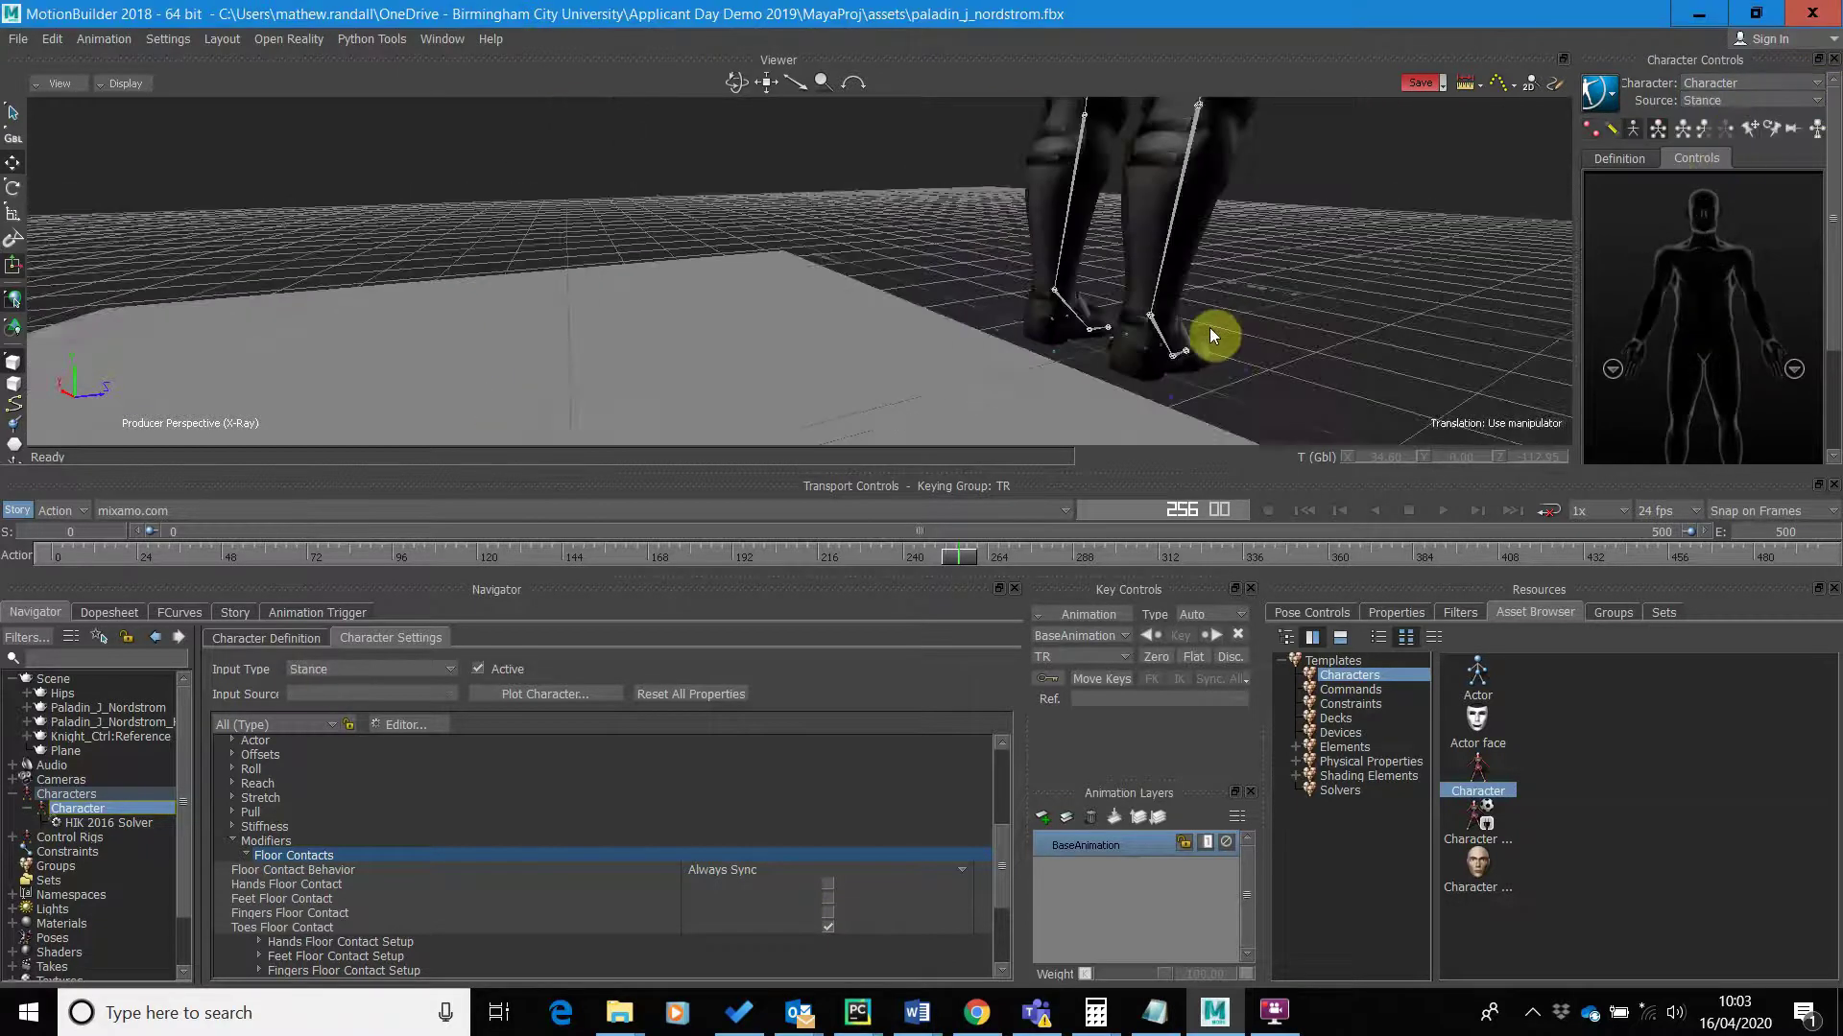
- Move the right foot's outer toe-tip contact marker inward along X to about -14.68, closer to the boot's edge
scroll(1328, 267, down, 3)
ctrl+shift+drag(1311, 244, 970, 191)
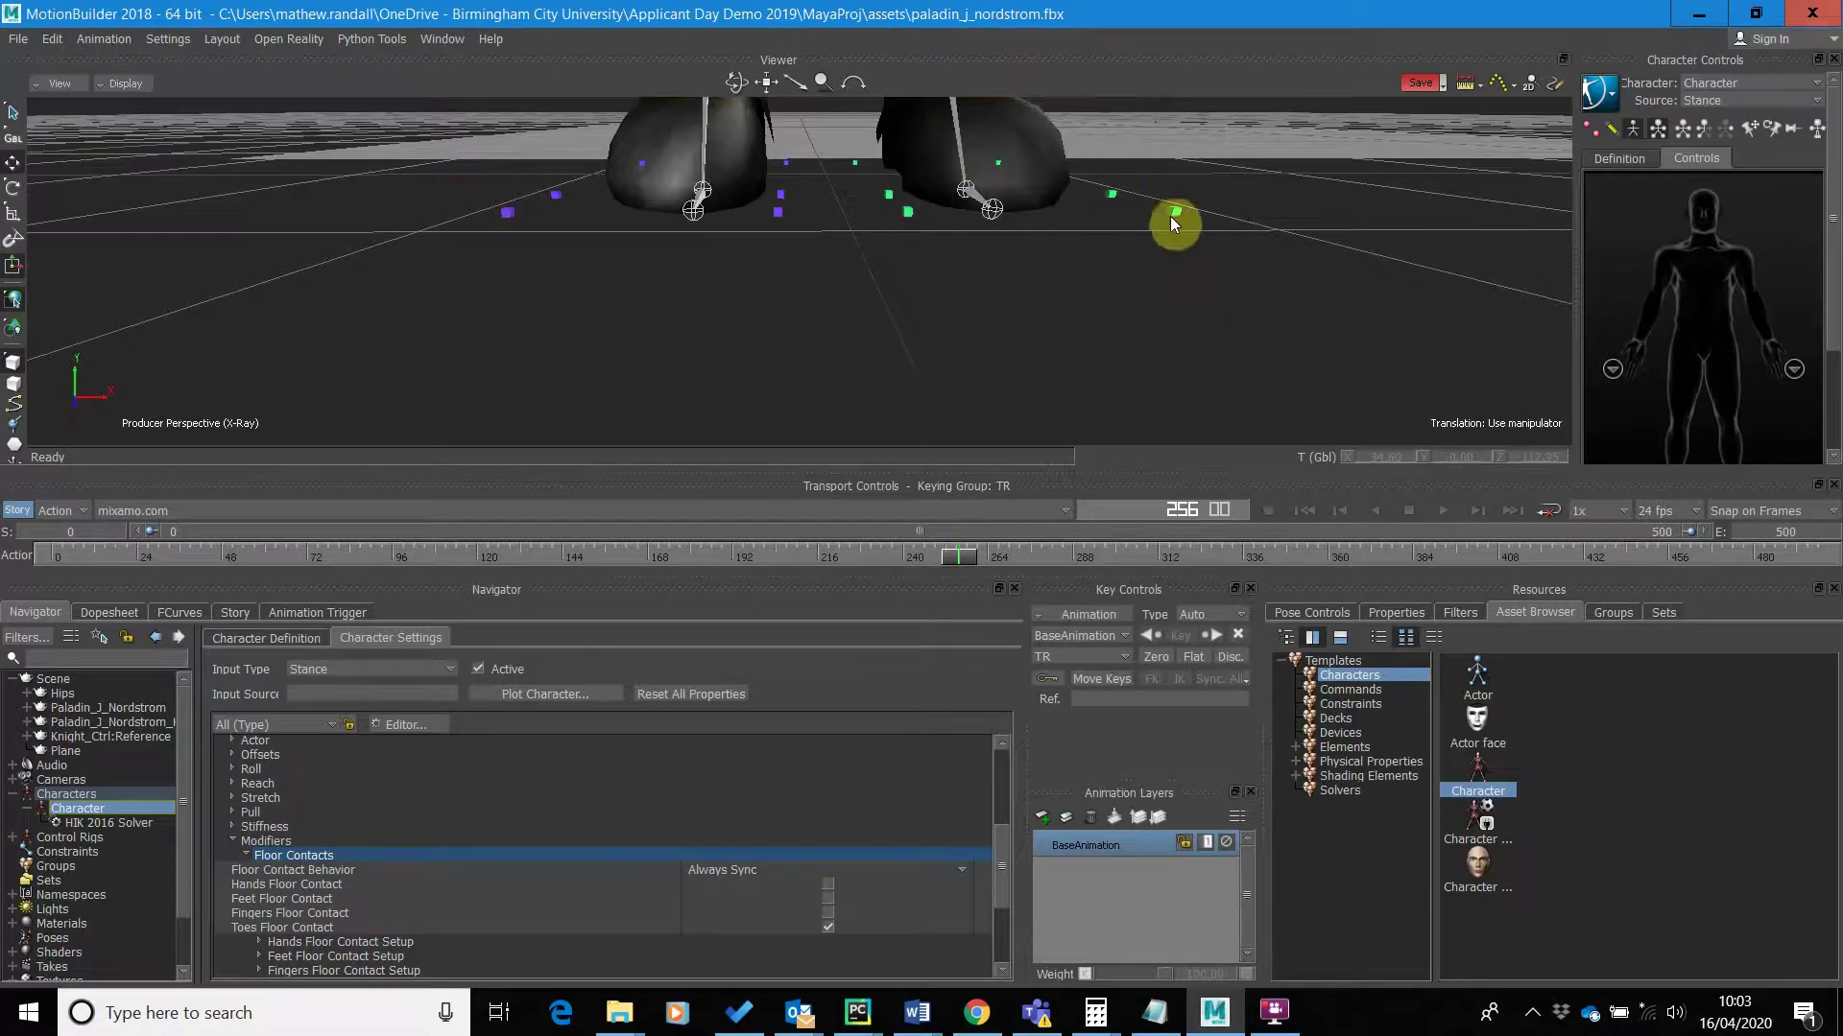
drag(1171, 216, 664, 297)
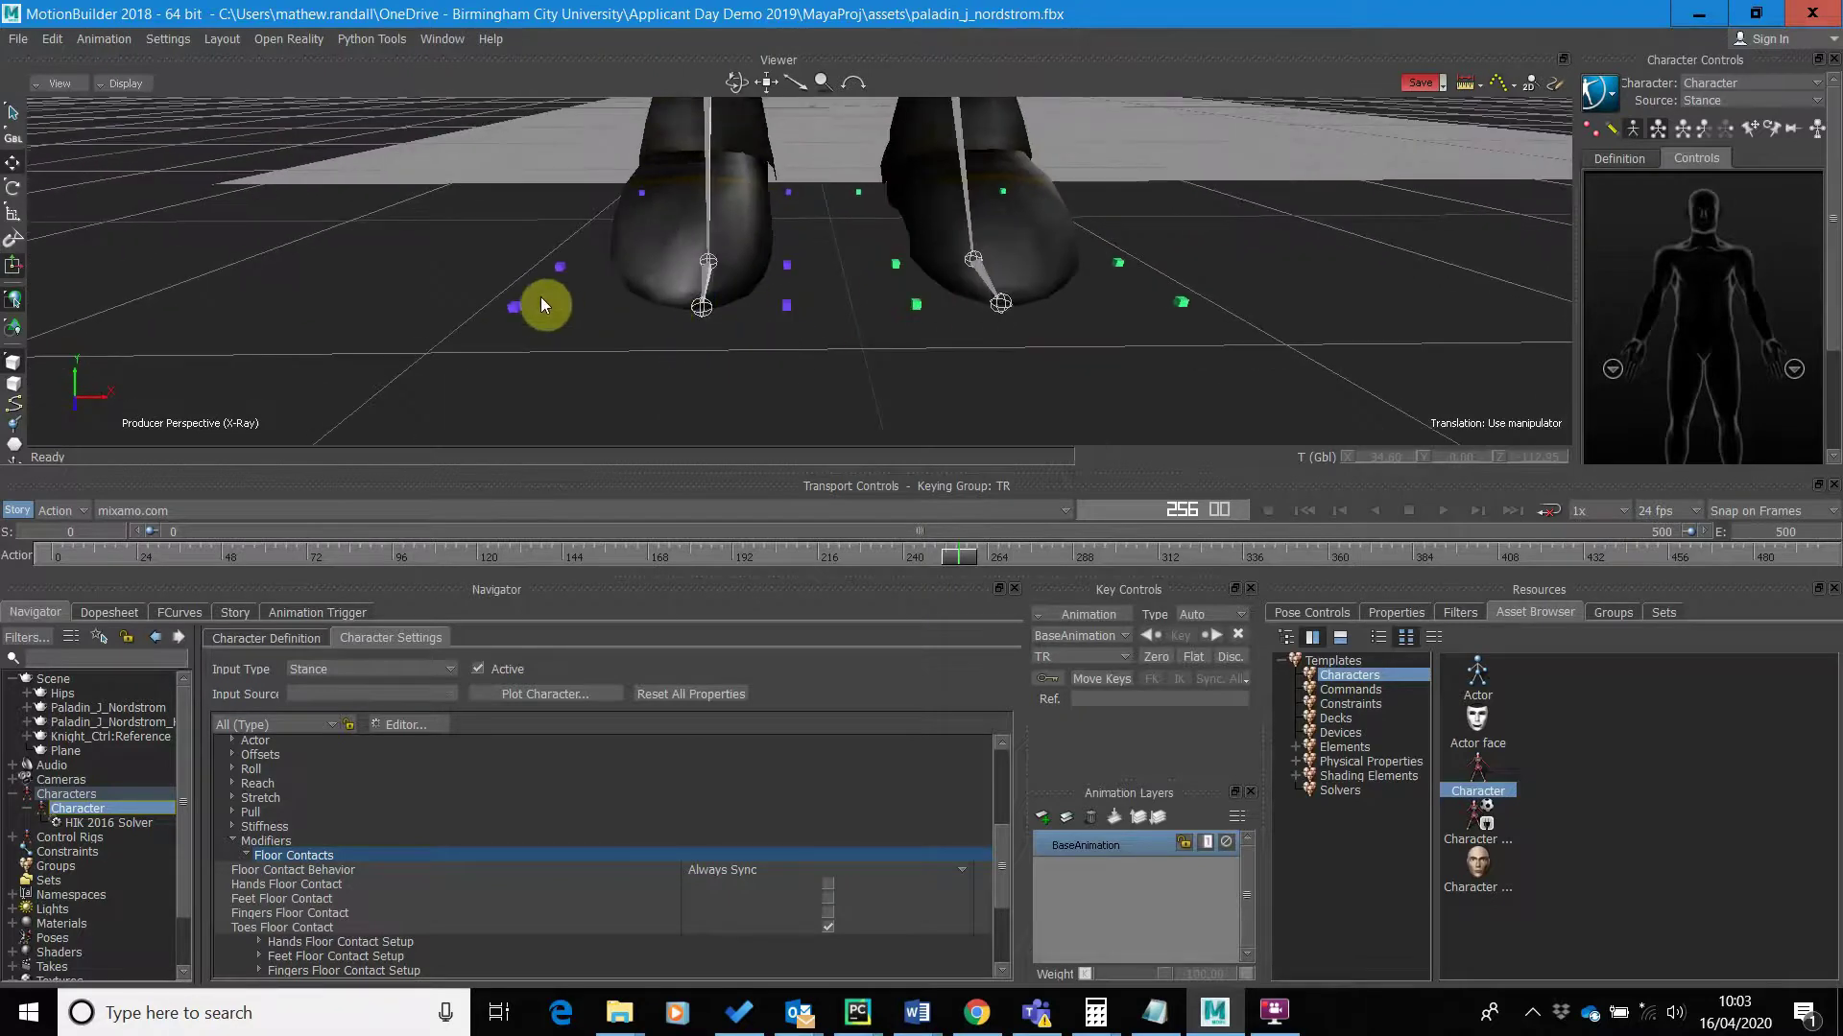
drag(761, 362, 765, 260)
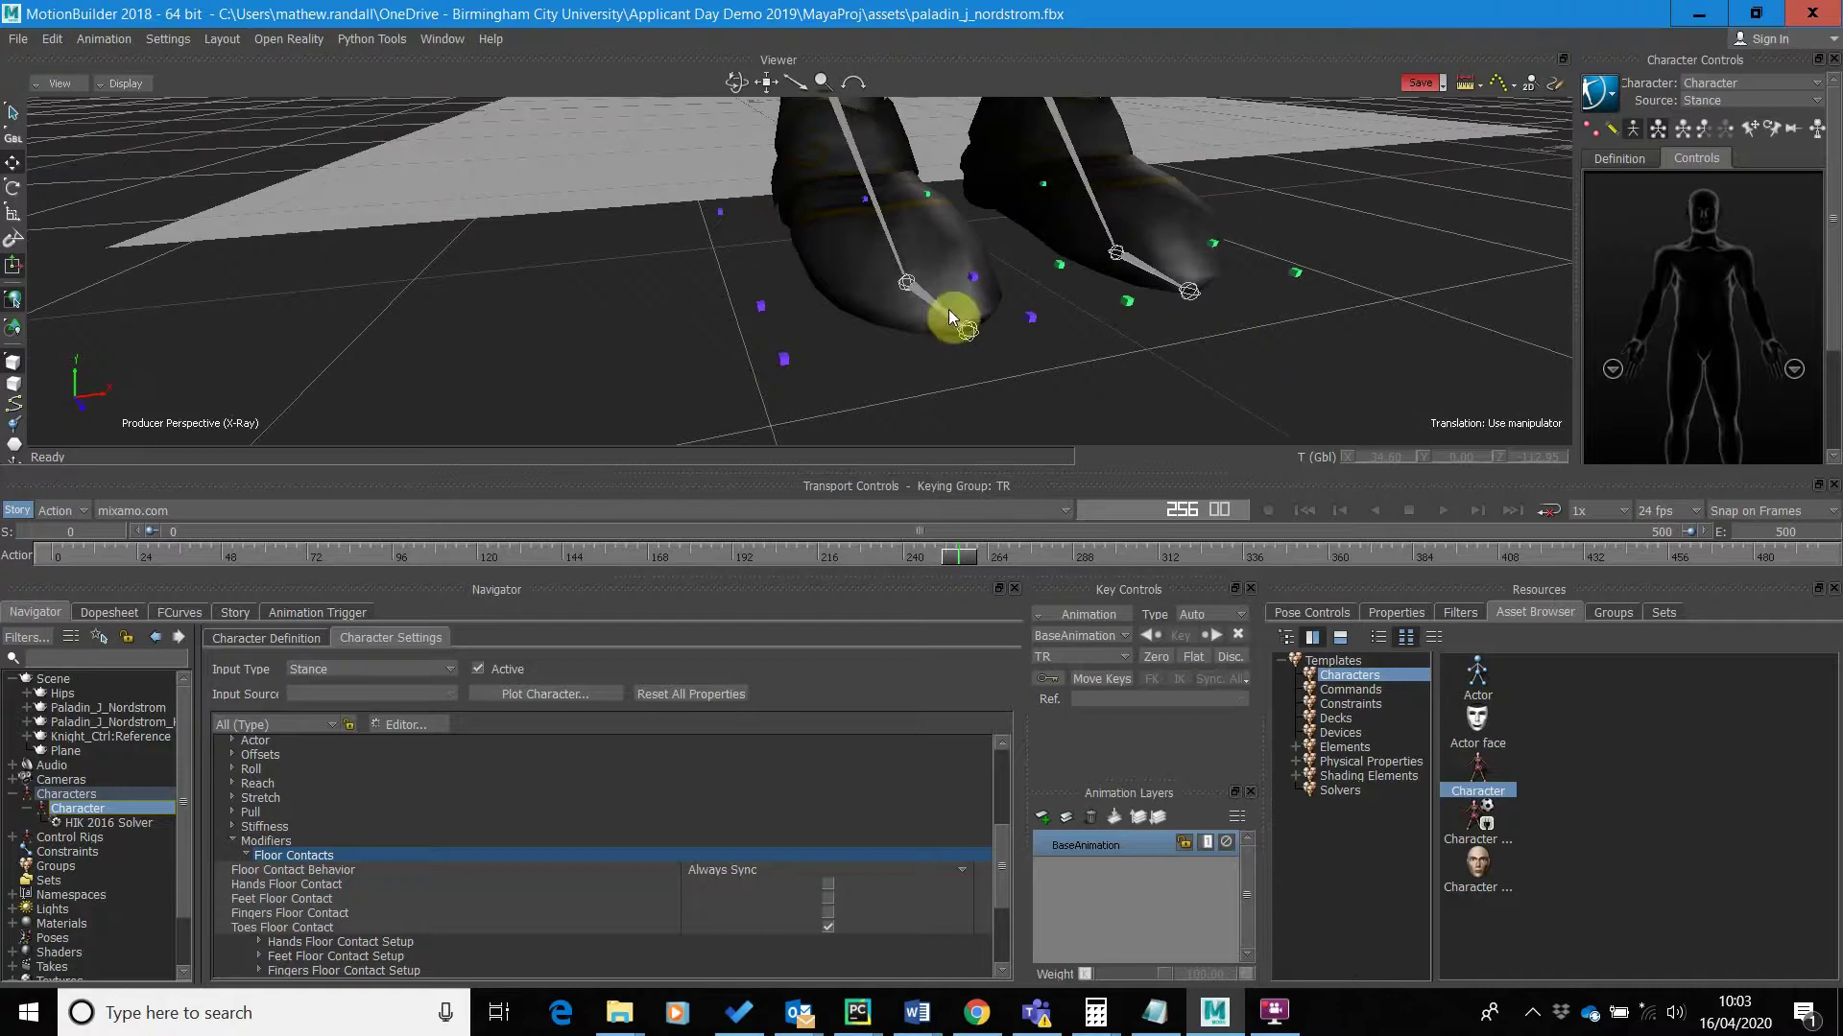
drag(930, 317, 998, 338)
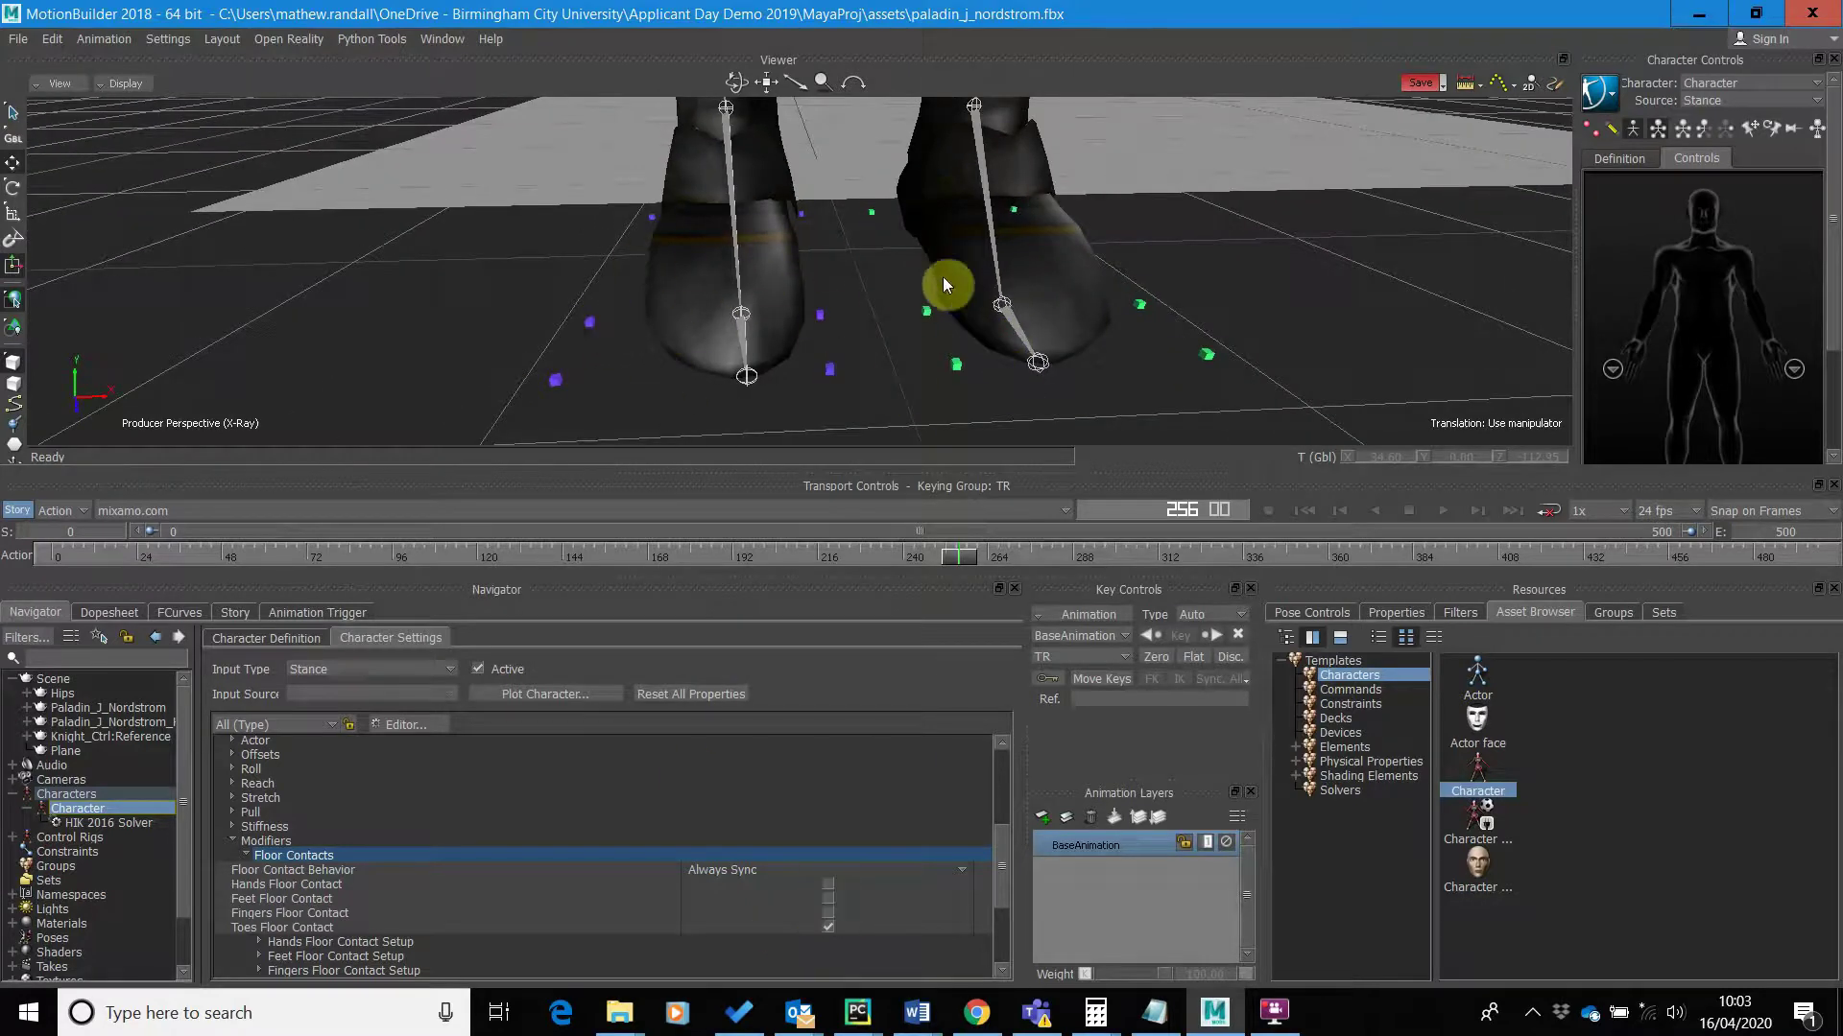
drag(926, 308, 948, 311)
mouse_move(780, 363)
mouse_down()
mouse_move(829, 350)
mouse_move(806, 374)
mouse_up()
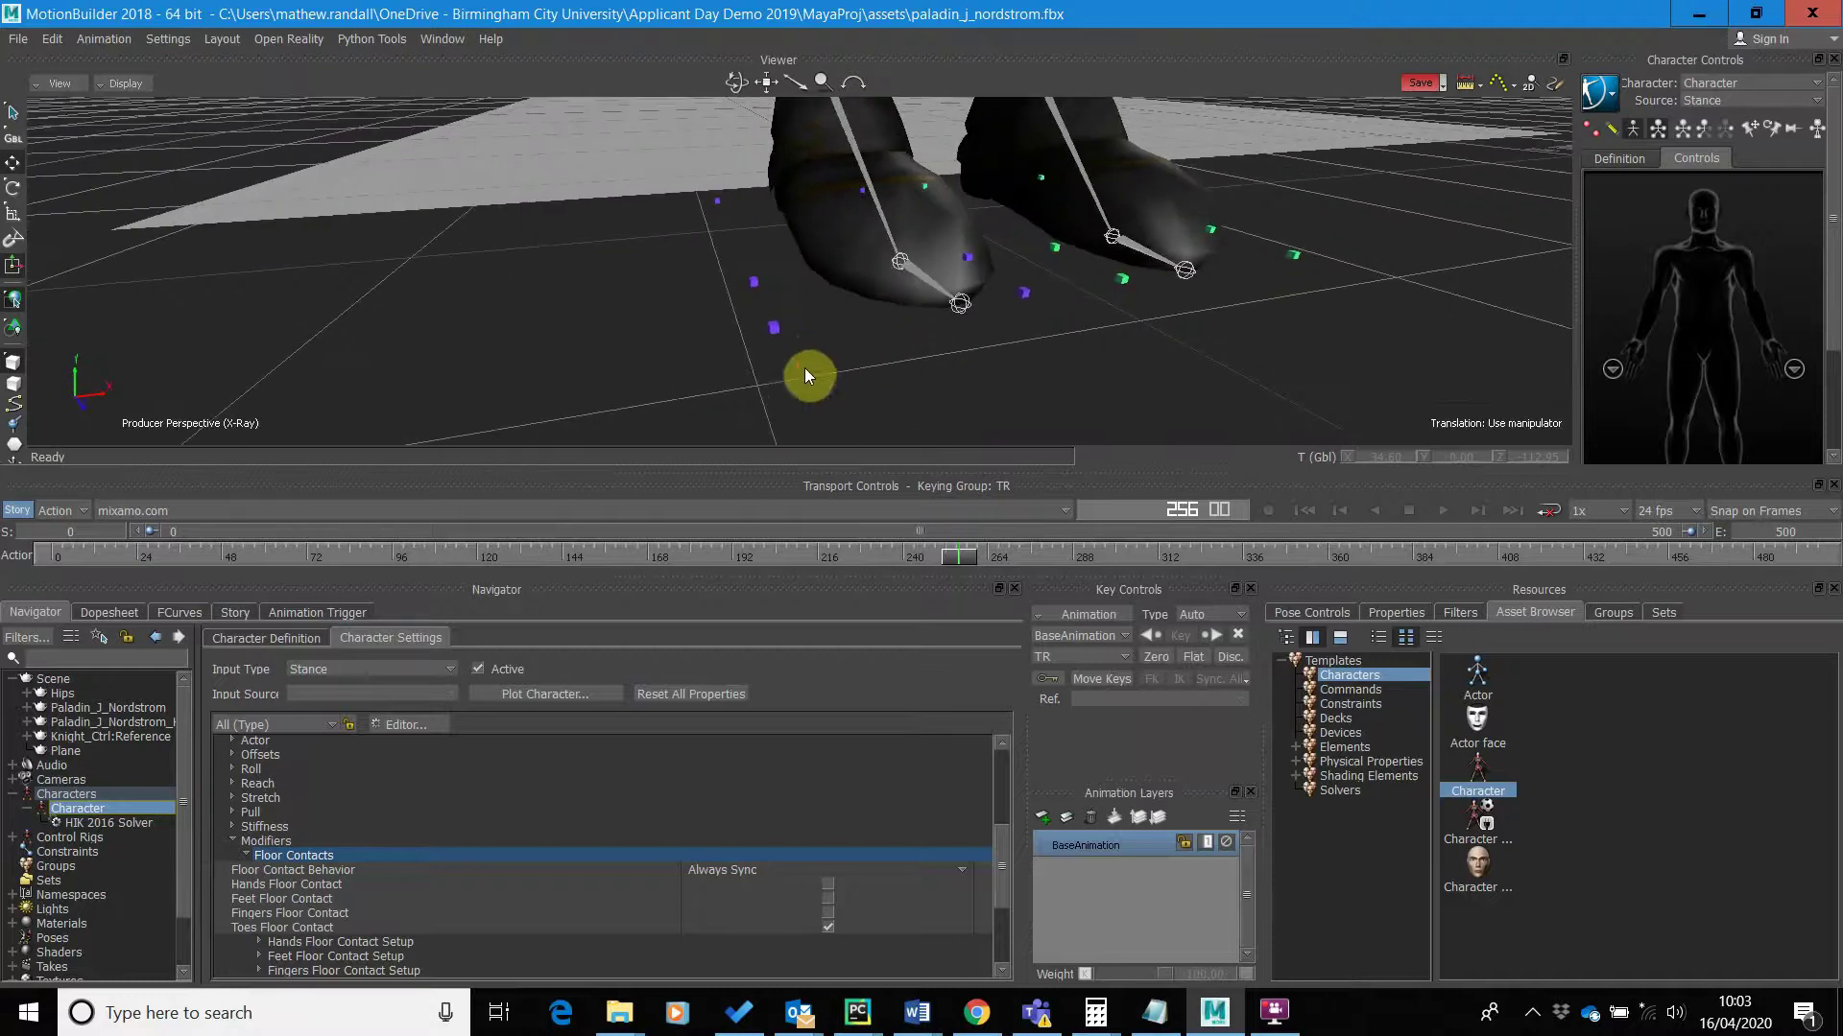
click(775, 328)
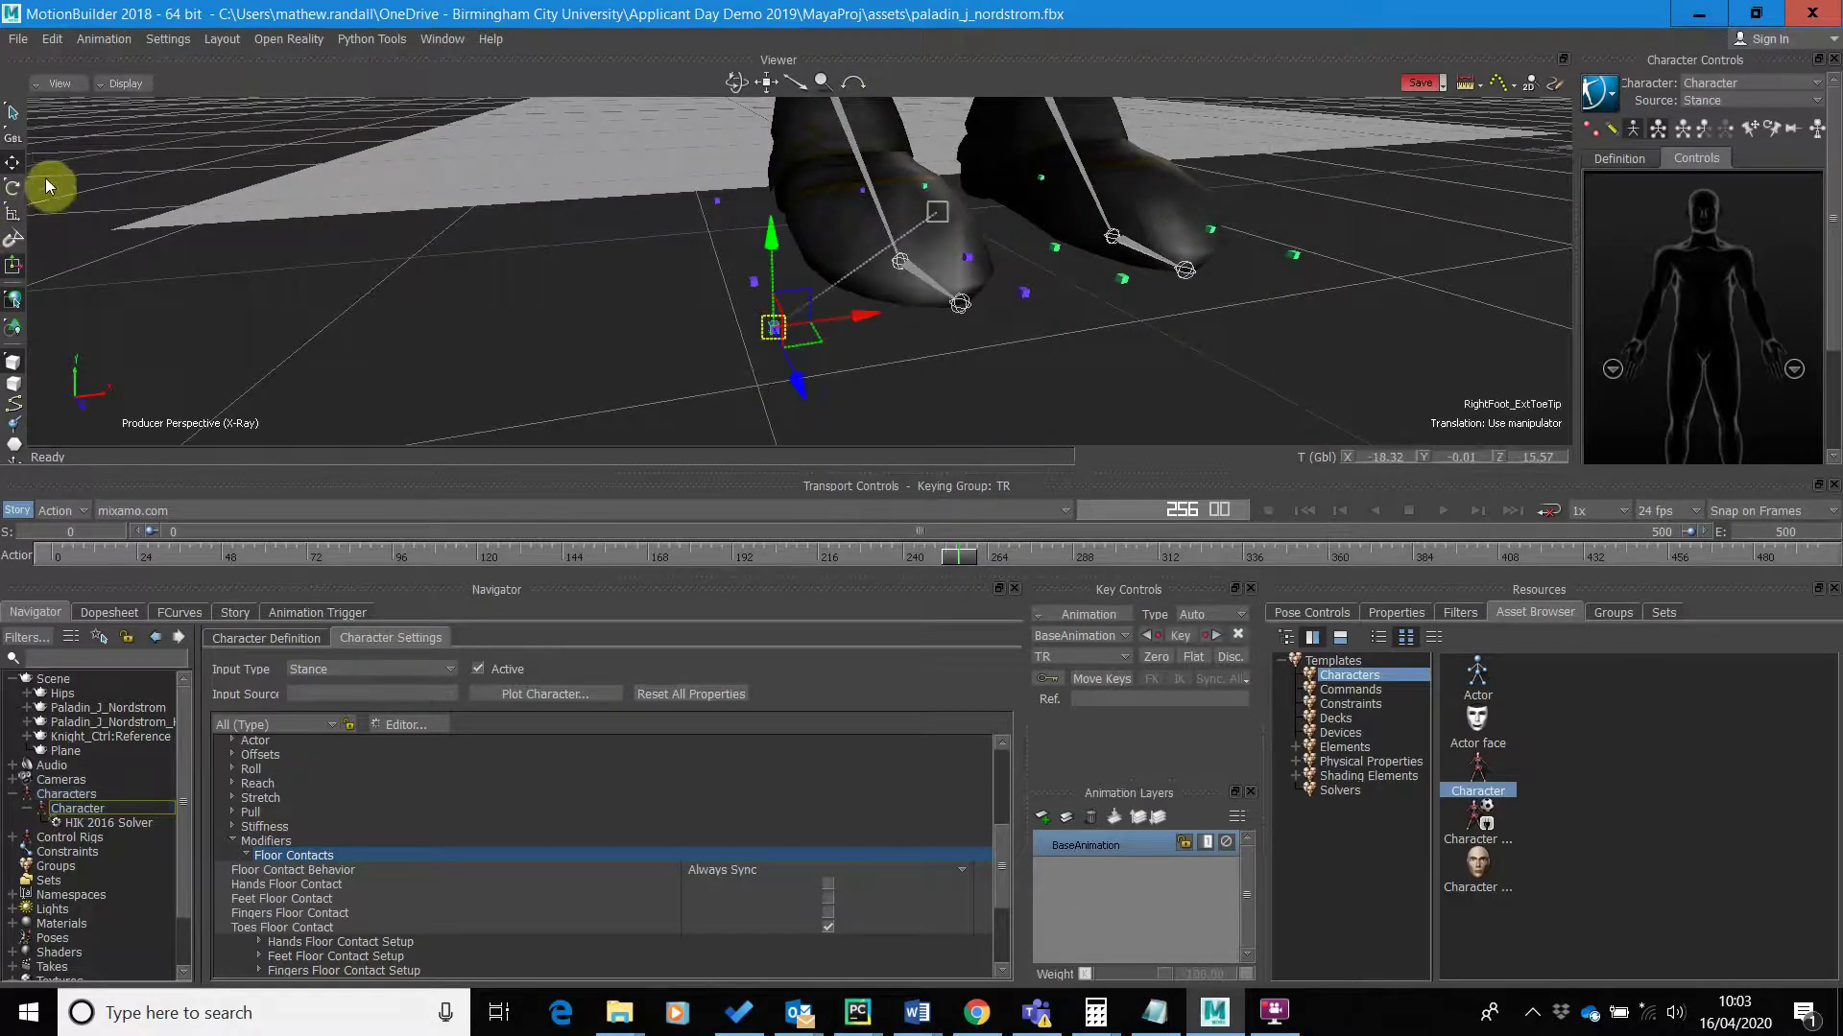
click(14, 161)
click(12, 164)
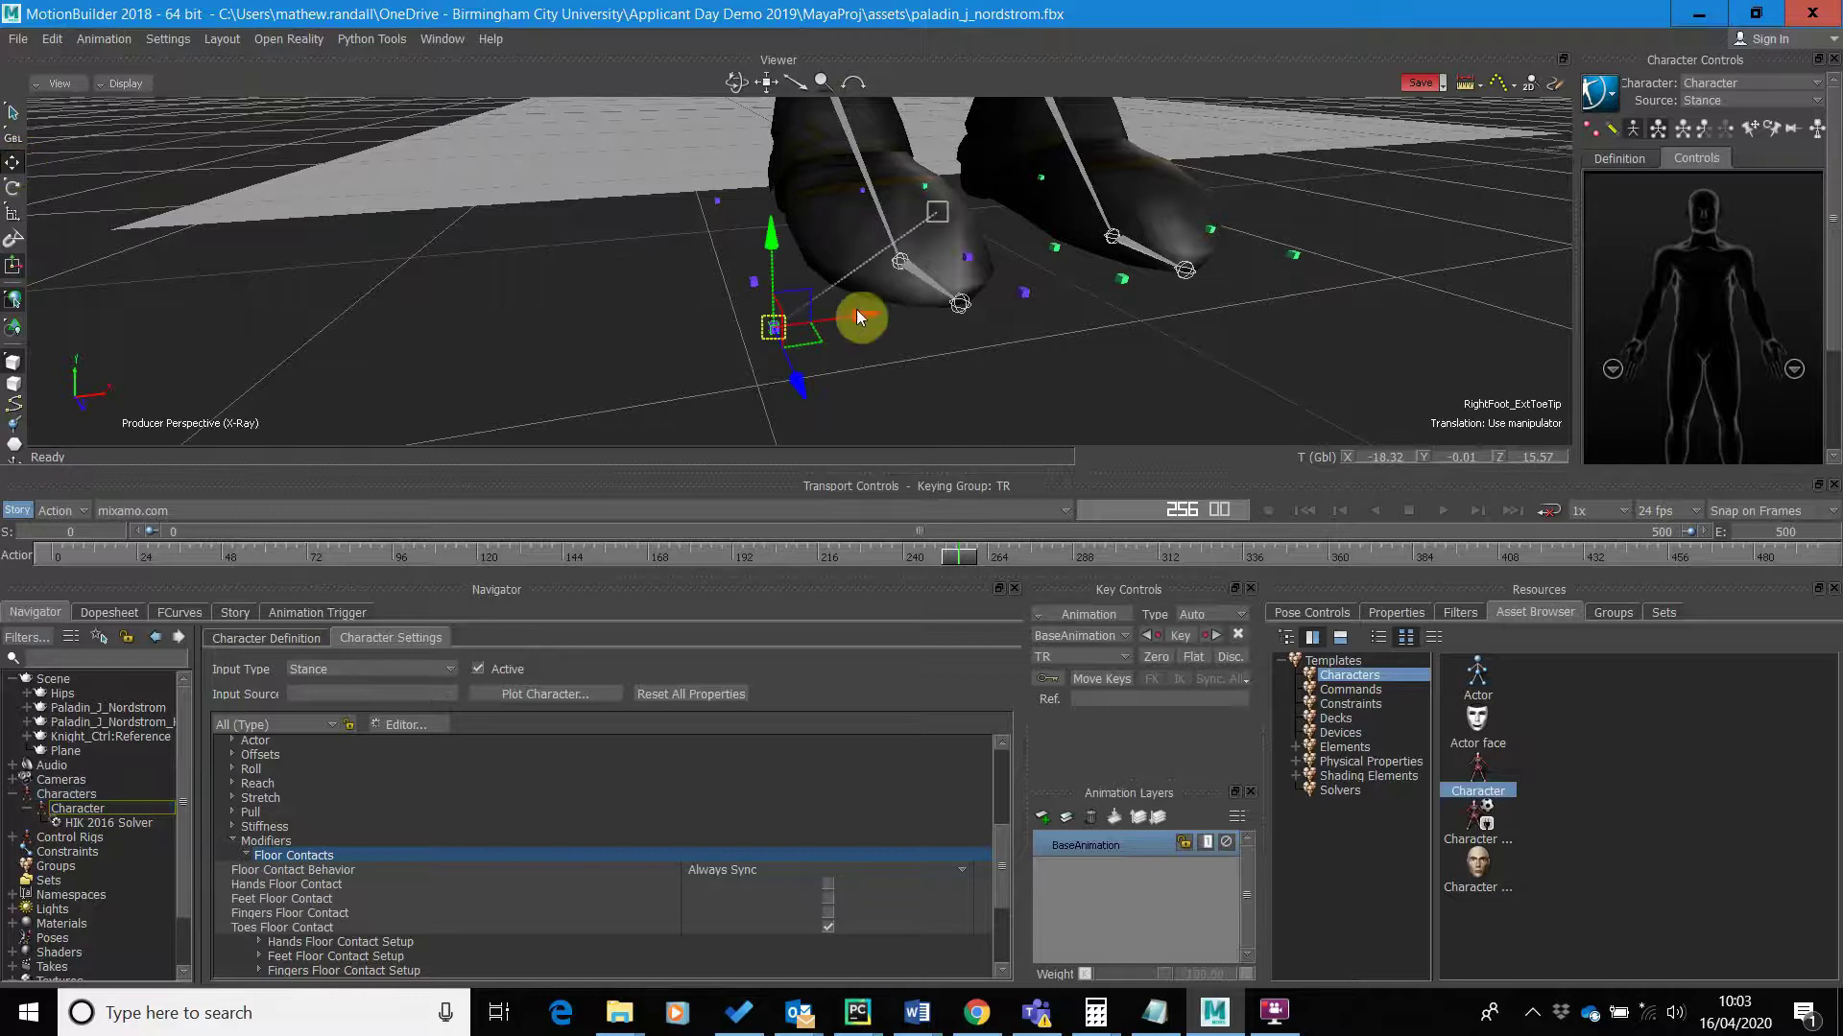
drag(860, 309, 931, 319)
- Inspect the right foot's inner toe-tip marker and outer heel marker against the shape of the boot
ctrl+shift+drag(1215, 286, 1017, 305)
click(565, 342)
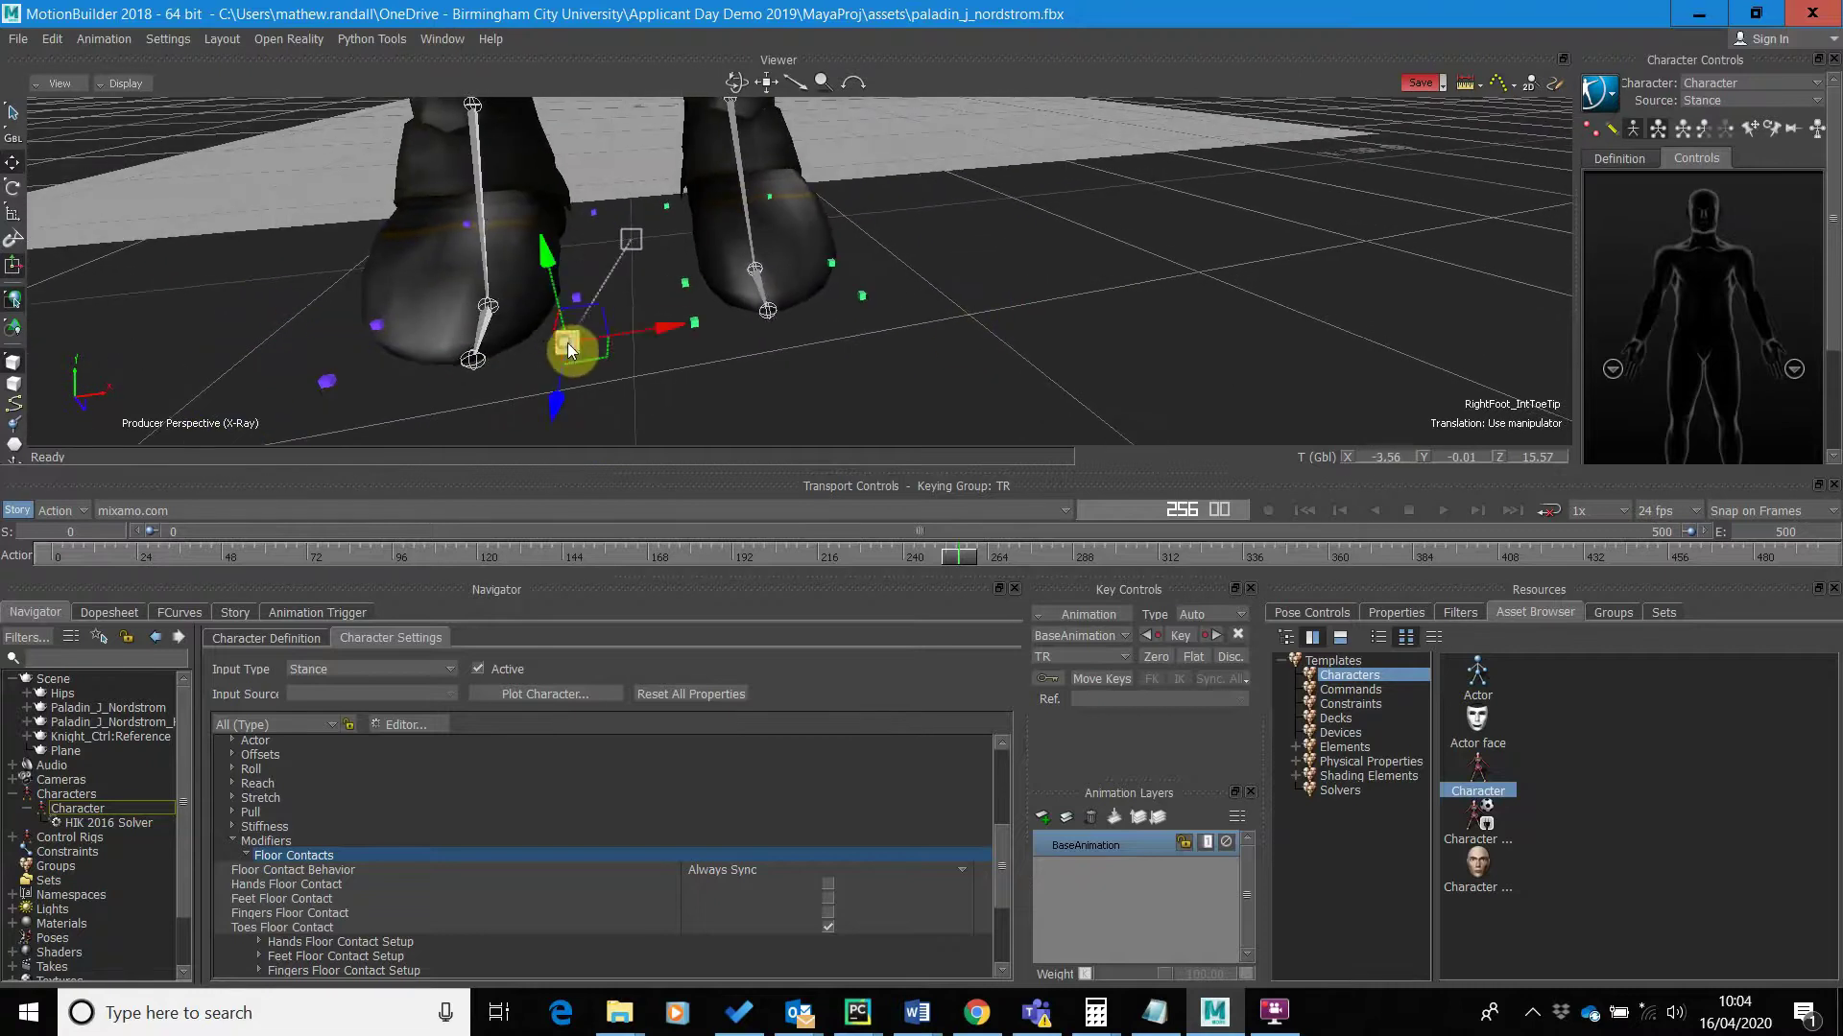
mouse_move(653, 321)
ctrl+shift+mouse_down()
mouse_move(624, 341)
mouse_move(707, 349)
mouse_move(884, 288)
mouse_move(832, 257)
mouse_move(750, 253)
mouse_move(792, 271)
mouse_move(871, 248)
mouse_move(876, 267)
ctrl+shift+mouse_up()
click(781, 250)
shift+drag(1056, 163, 984, 281)
- Look over the floor contact setup options and place the right foot's outer toe-tip marker at about 16.09 along Z
scroll(982, 281, down, 3)
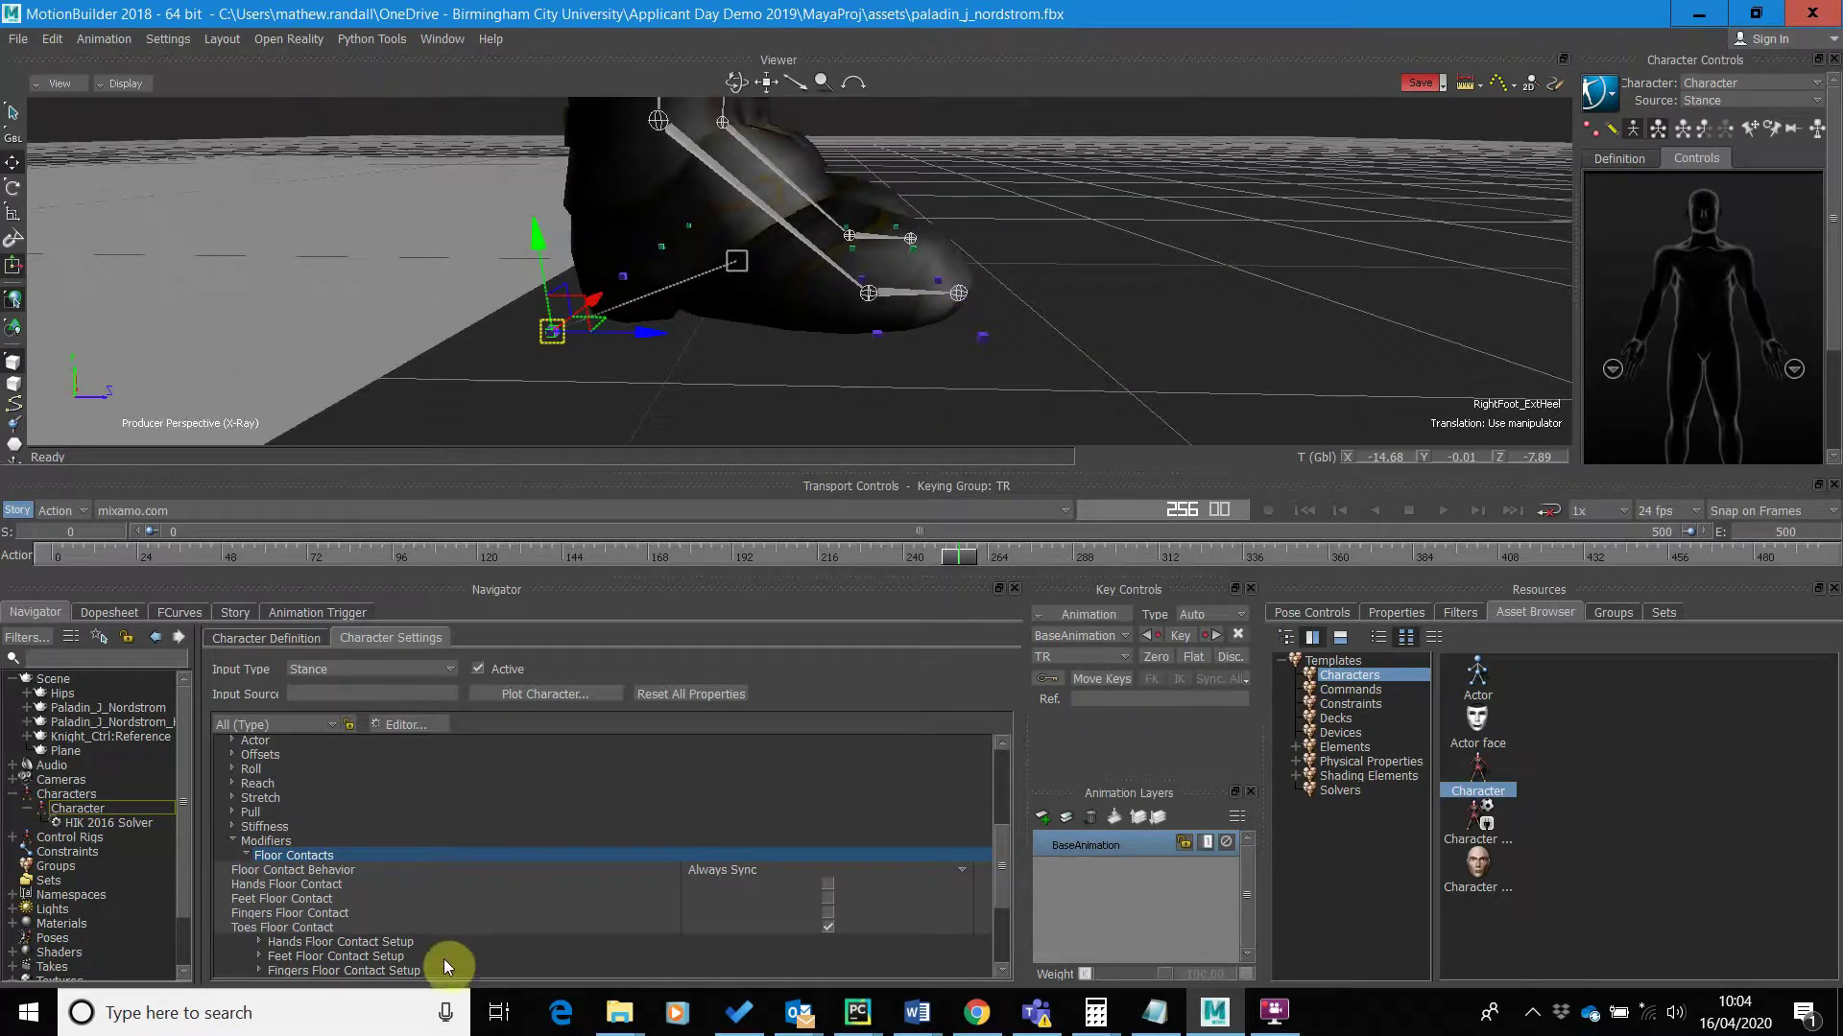
scroll(441, 912, down, 3)
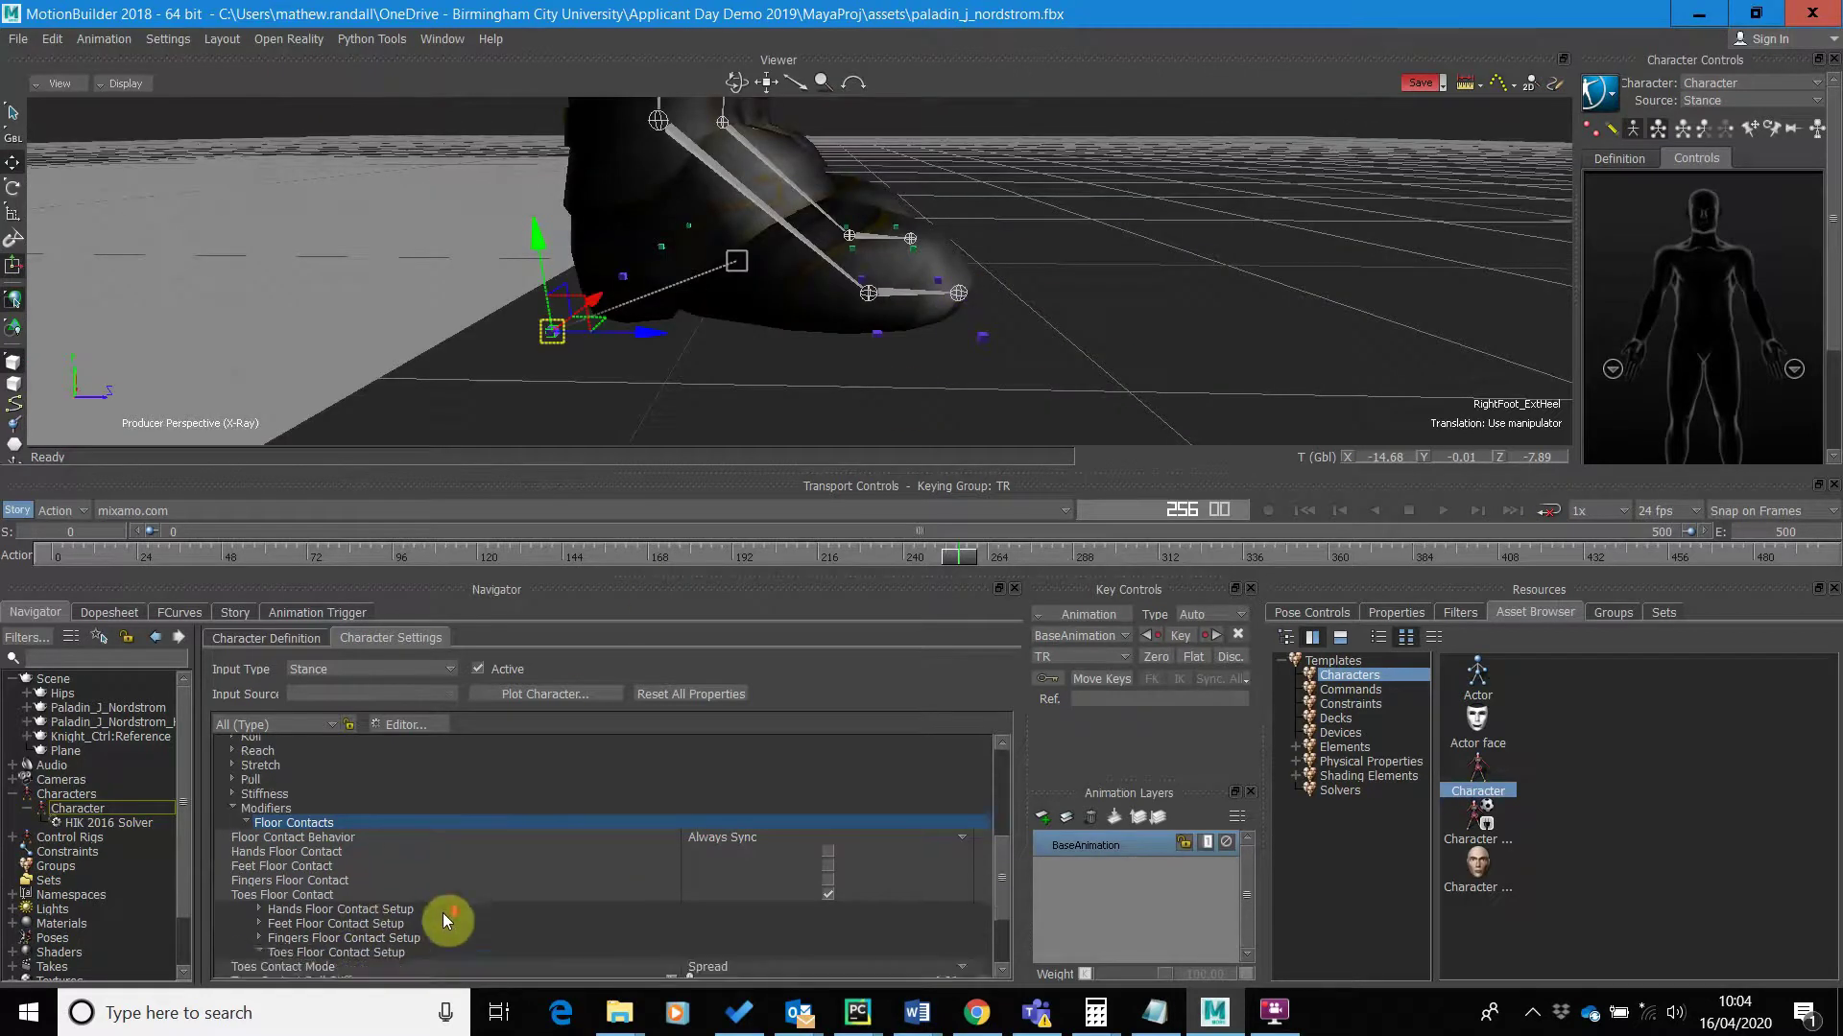
click(389, 887)
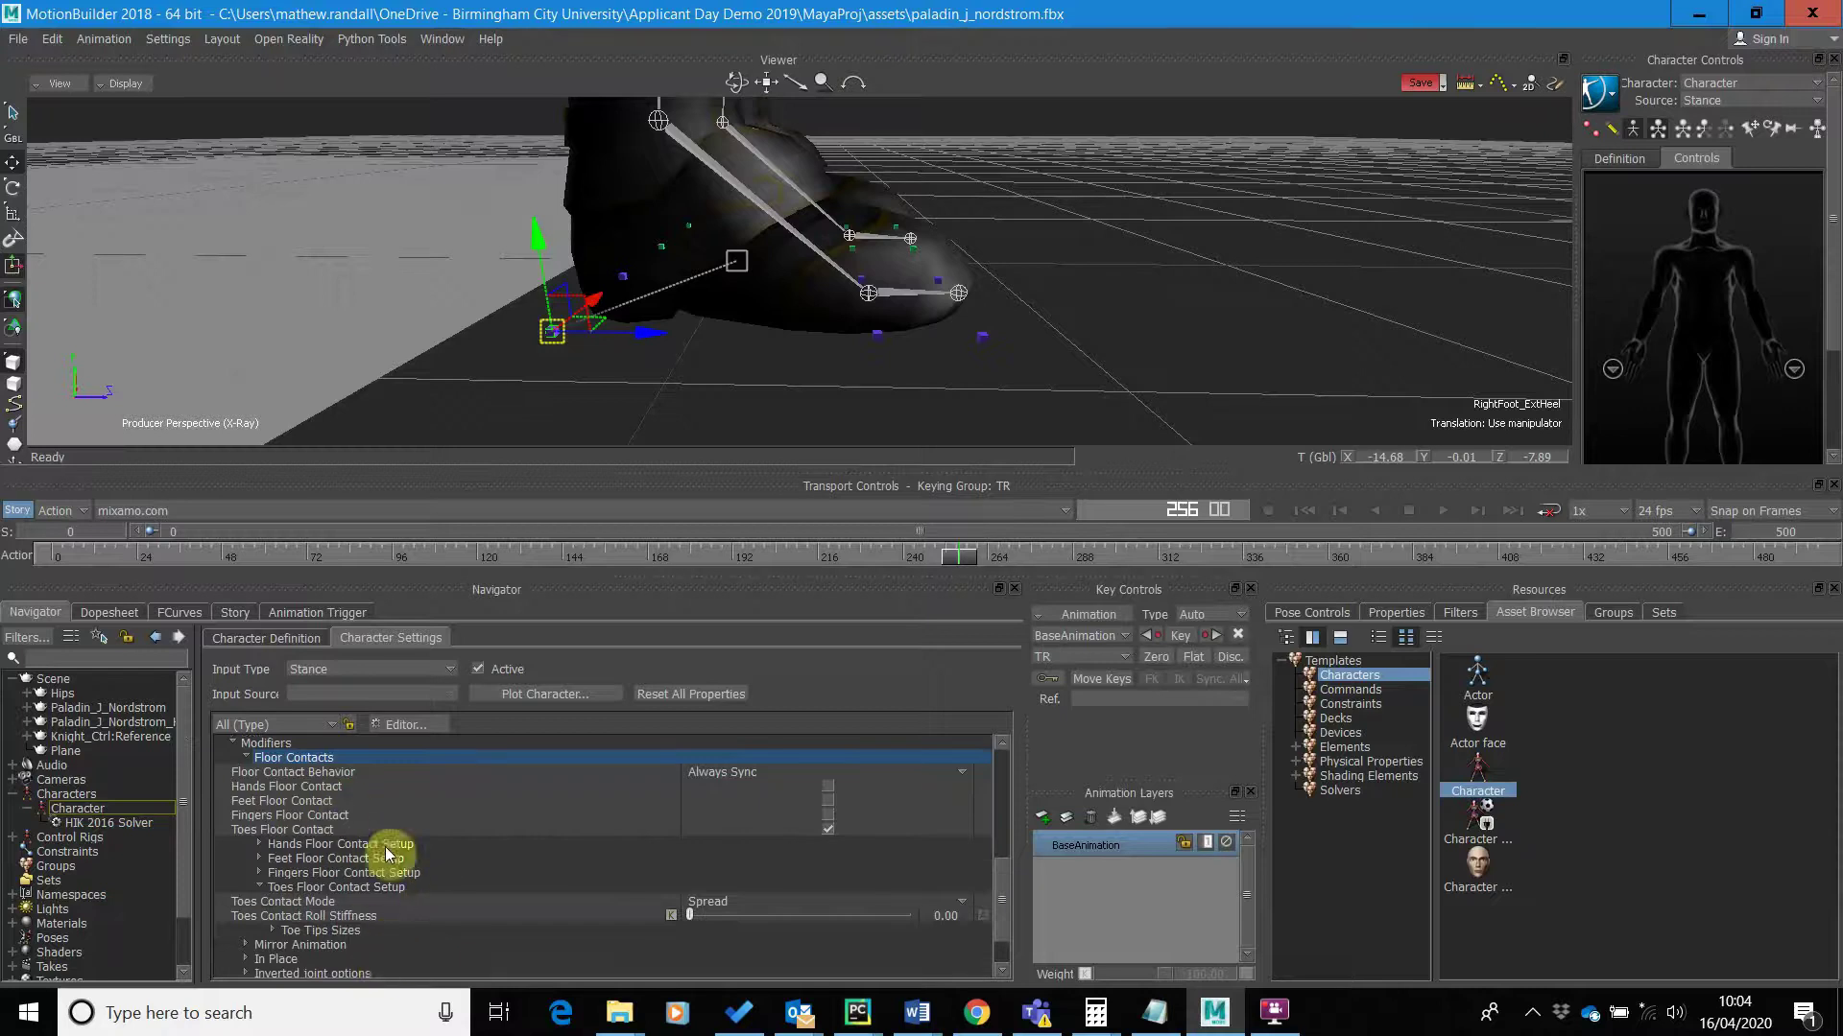
scroll(427, 907, up, 2)
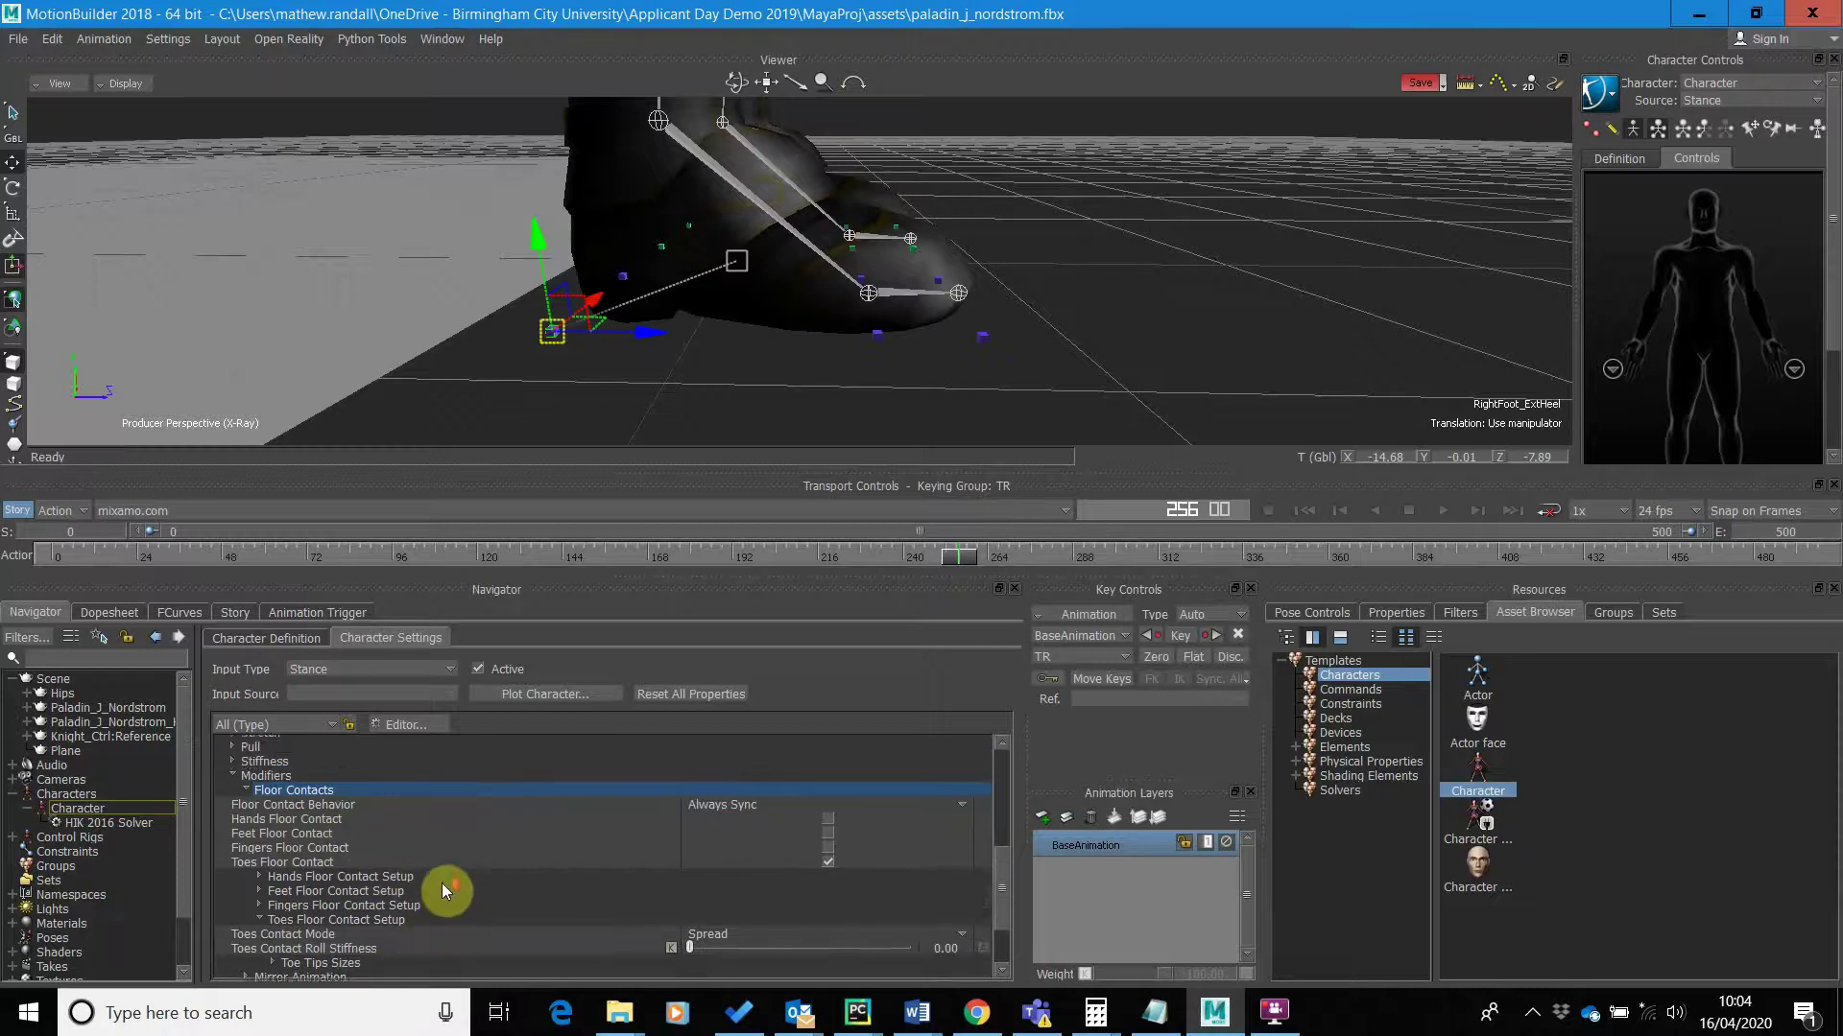
click(978, 341)
alt+drag(1102, 349, 1028, 387)
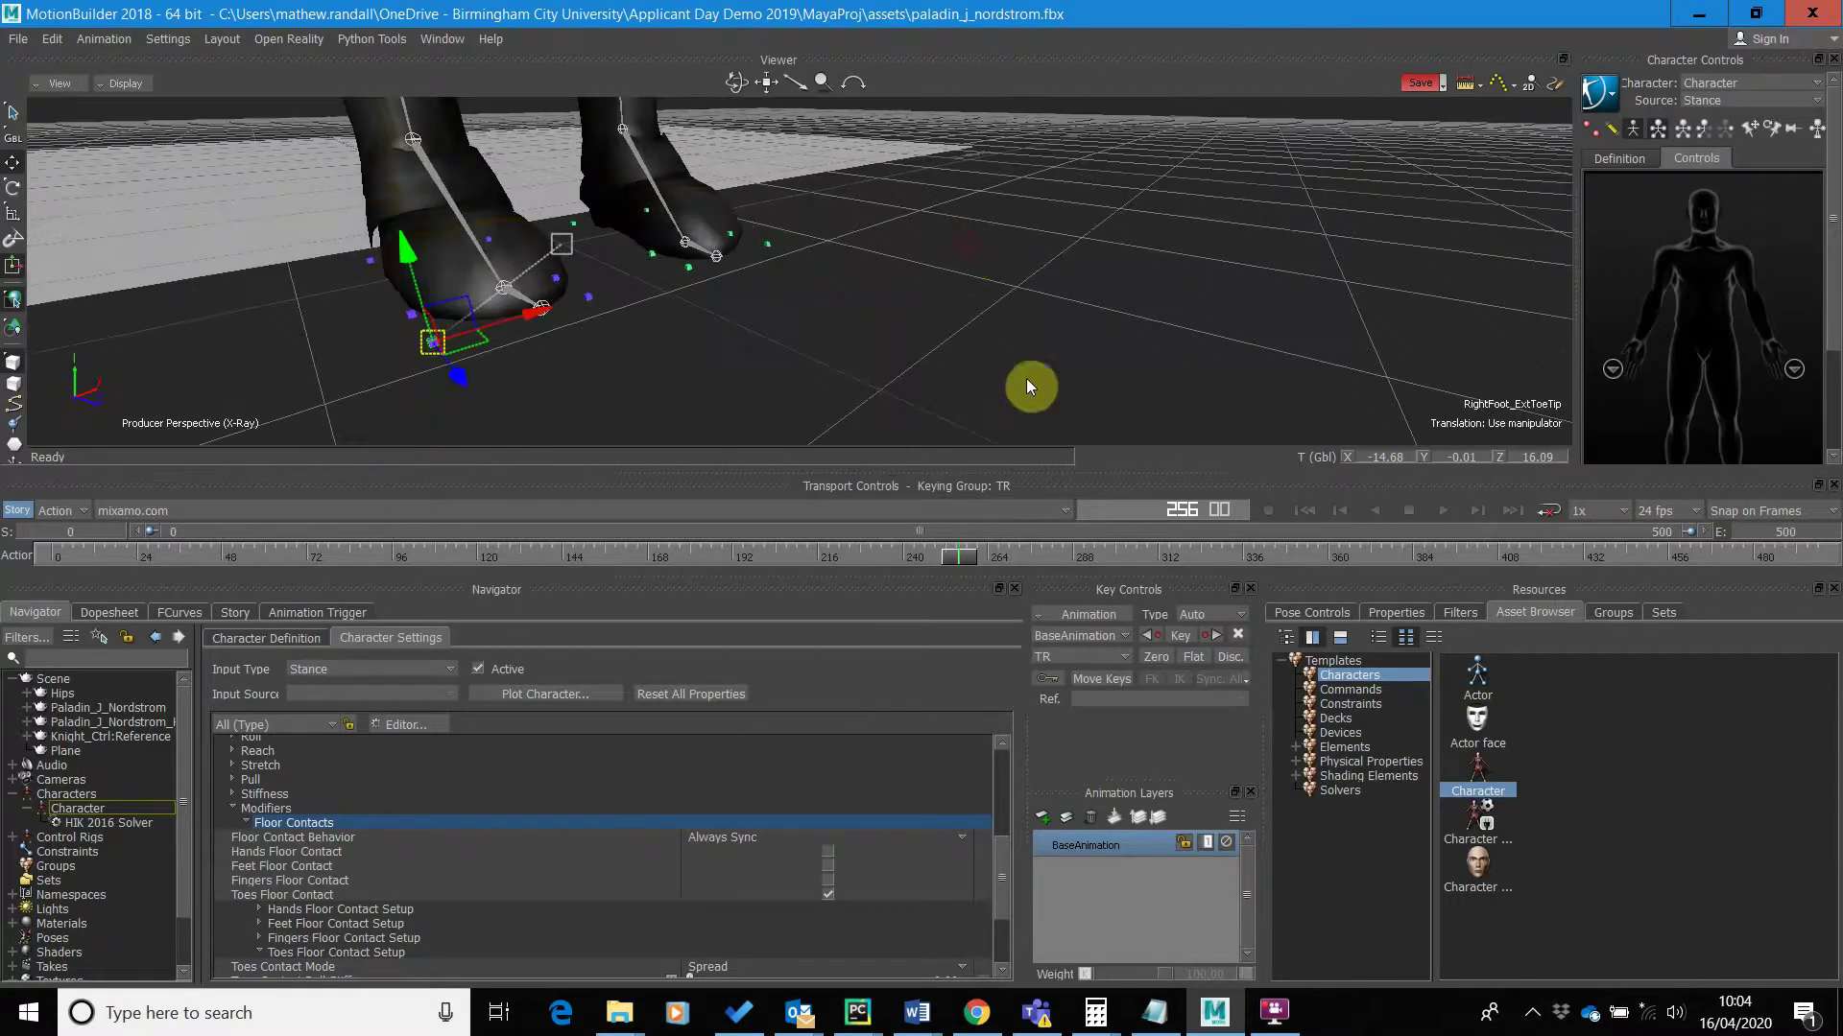
- Switch the character's source from Stance back to Control Rig and bring the feet on the floor plane into view
click(1724, 102)
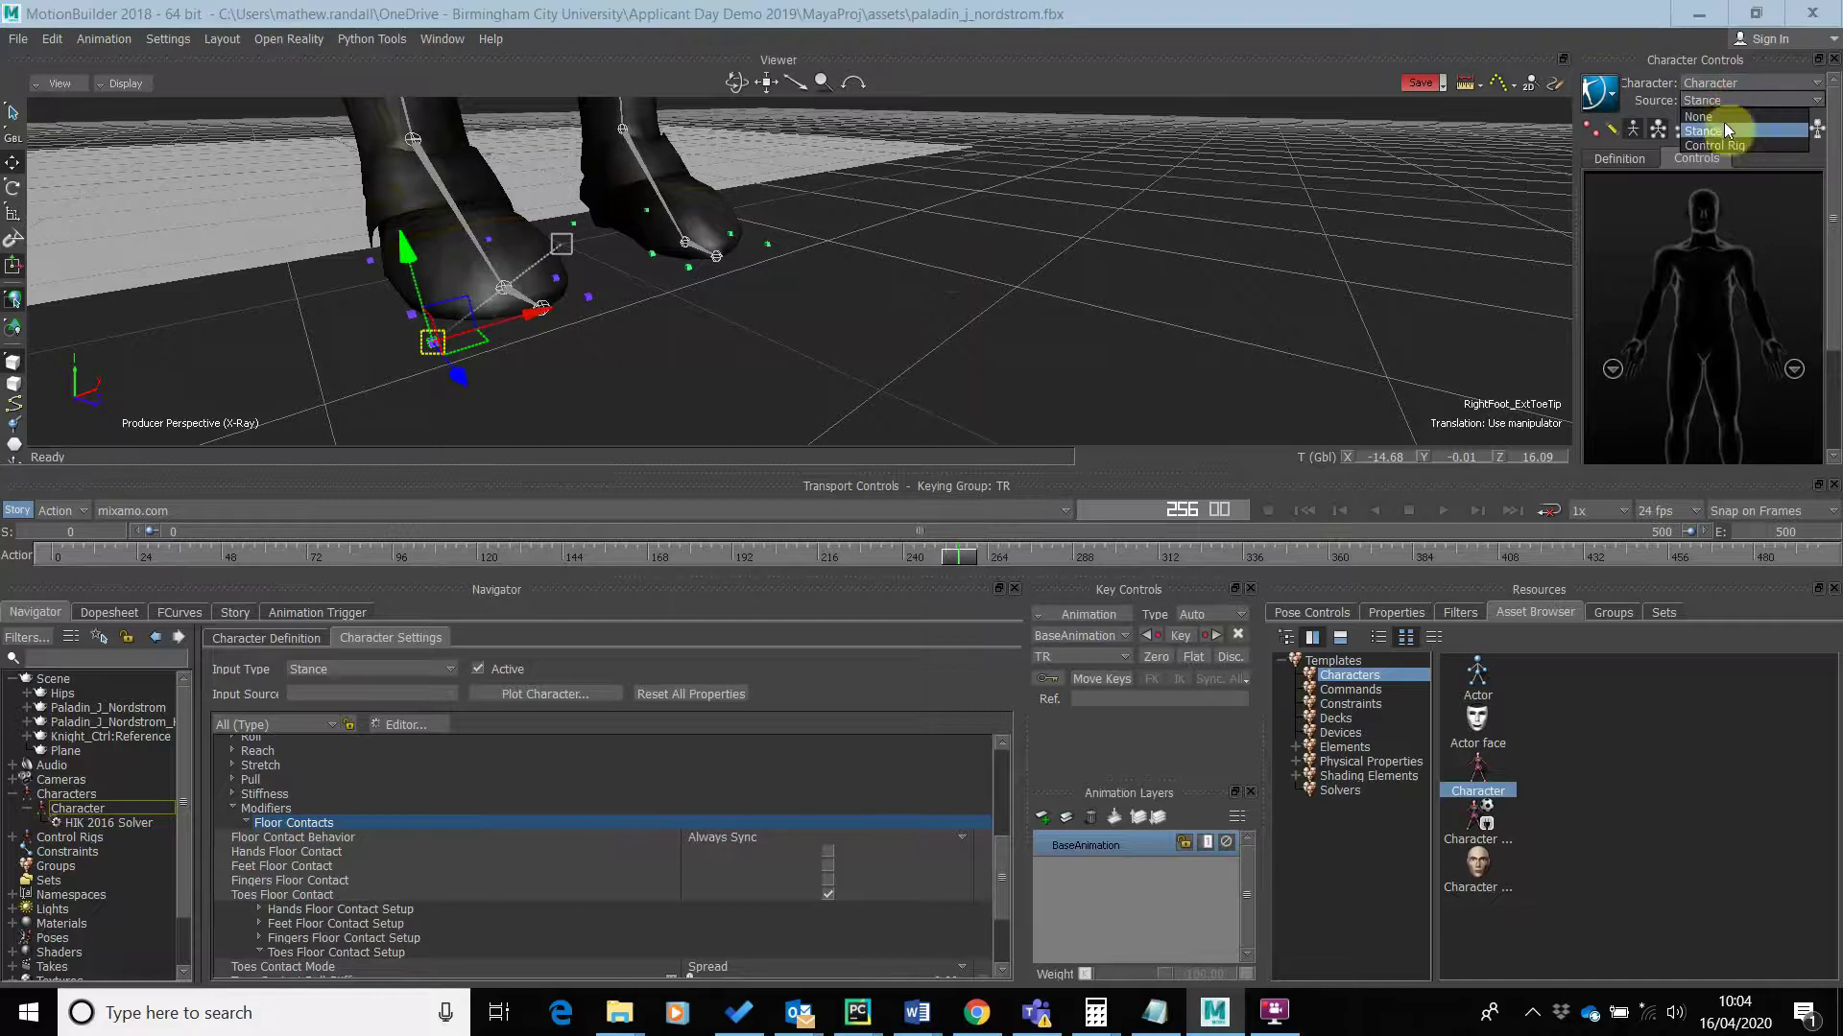
click(1720, 144)
drag(989, 216, 676, 311)
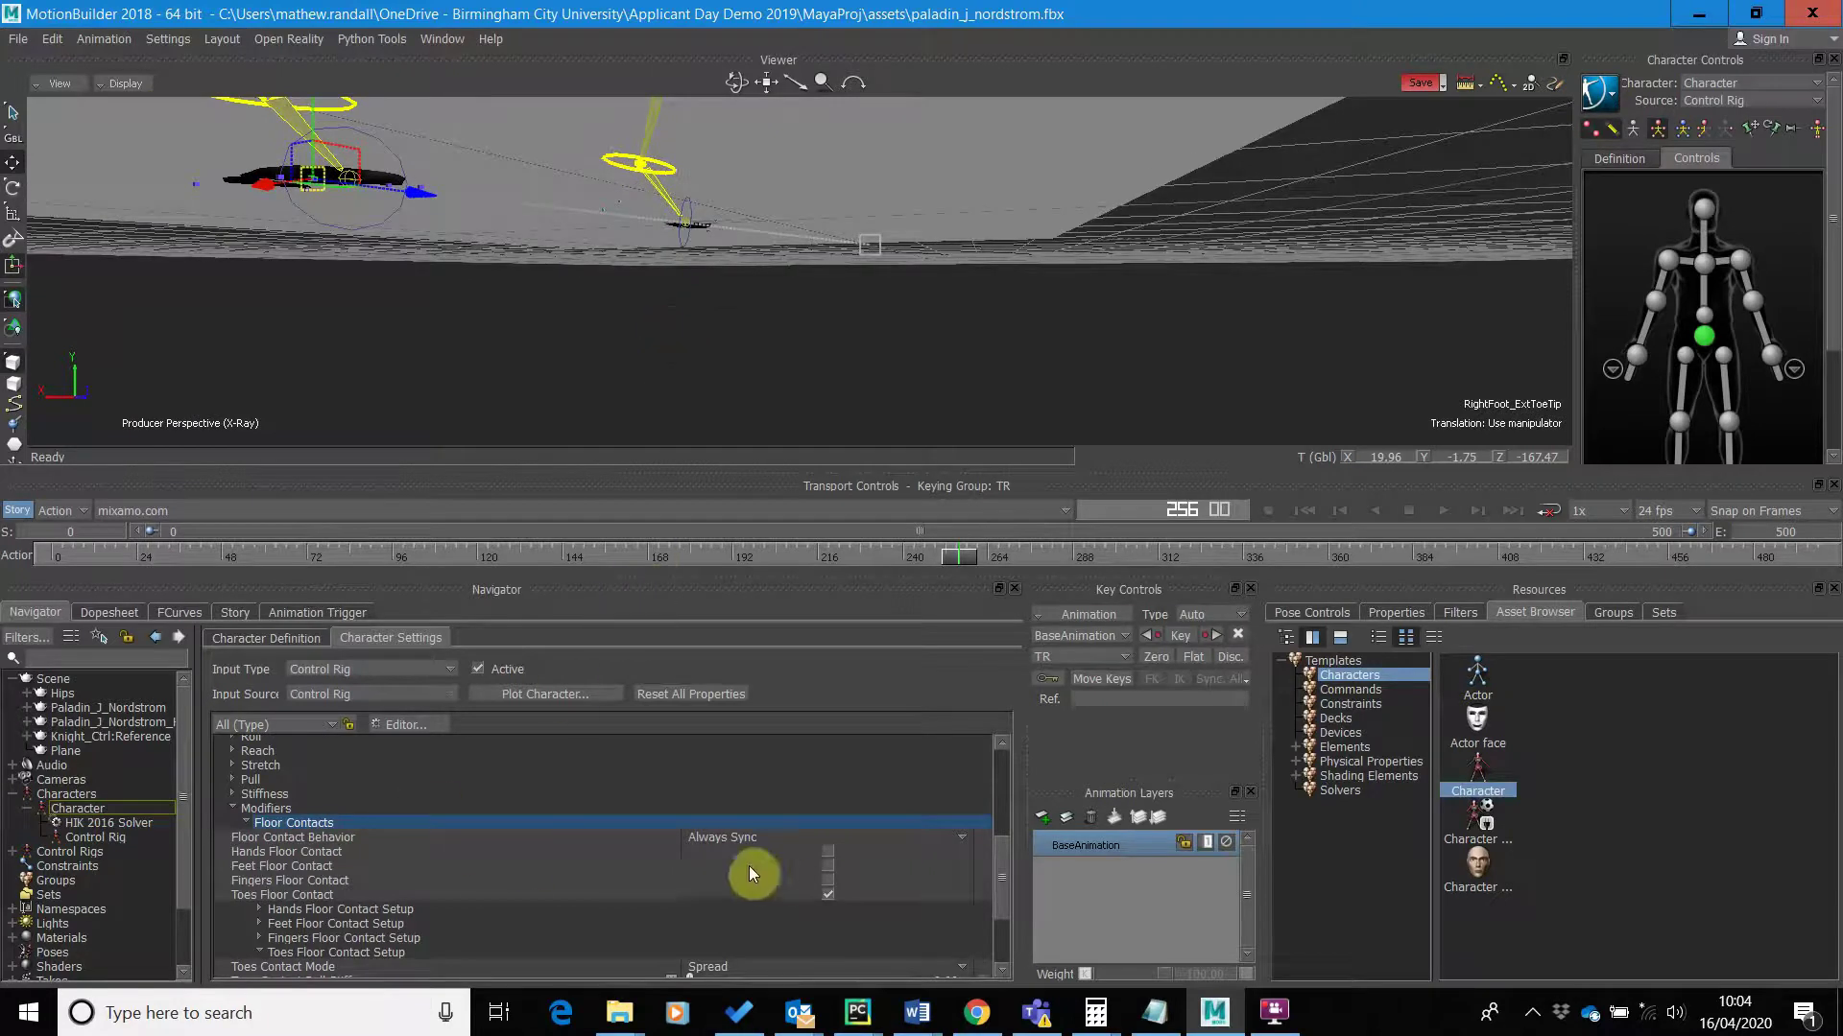
- Turn on Feet Floor Contact and scrub the animation to frame 267 to check the feet against the floor
click(825, 866)
drag(593, 361, 635, 311)
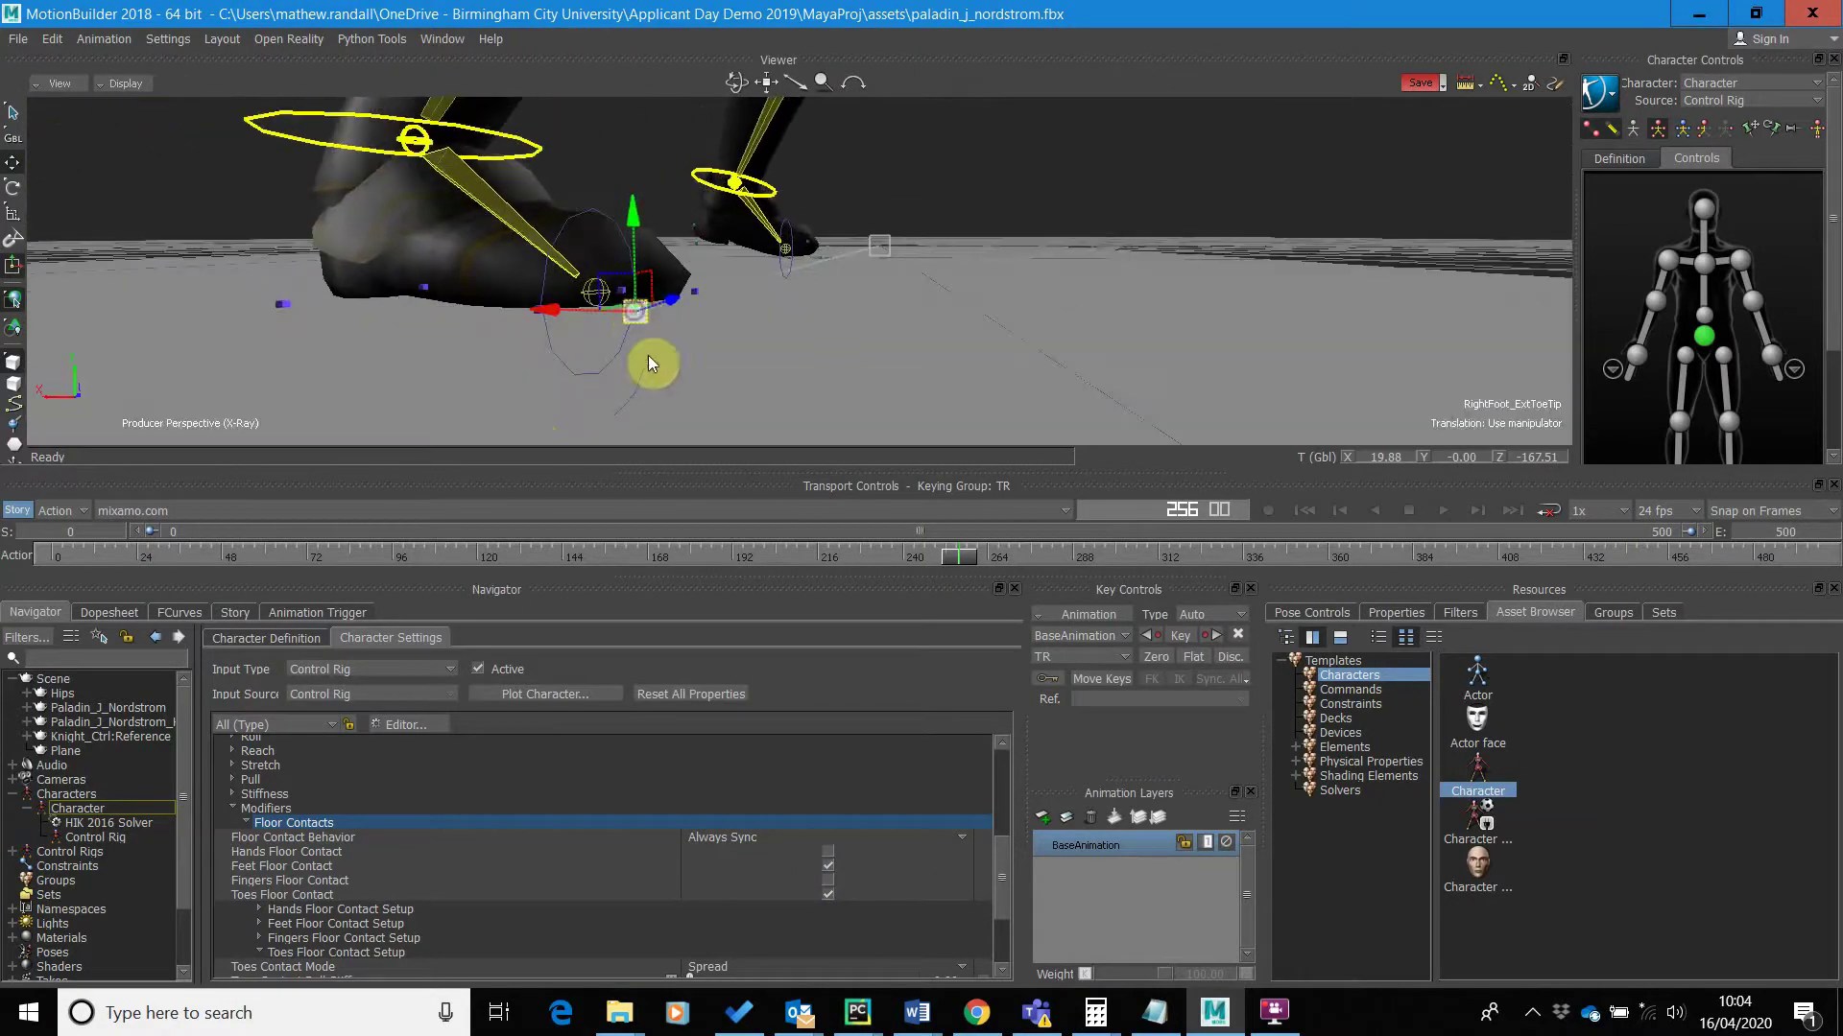
mouse_move(964, 556)
mouse_down()
mouse_move(297, 620)
mouse_move(101, 618)
mouse_move(883, 561)
mouse_move(1048, 527)
mouse_move(1311, 533)
mouse_move(1225, 563)
mouse_move(810, 568)
mouse_move(1011, 561)
mouse_up()
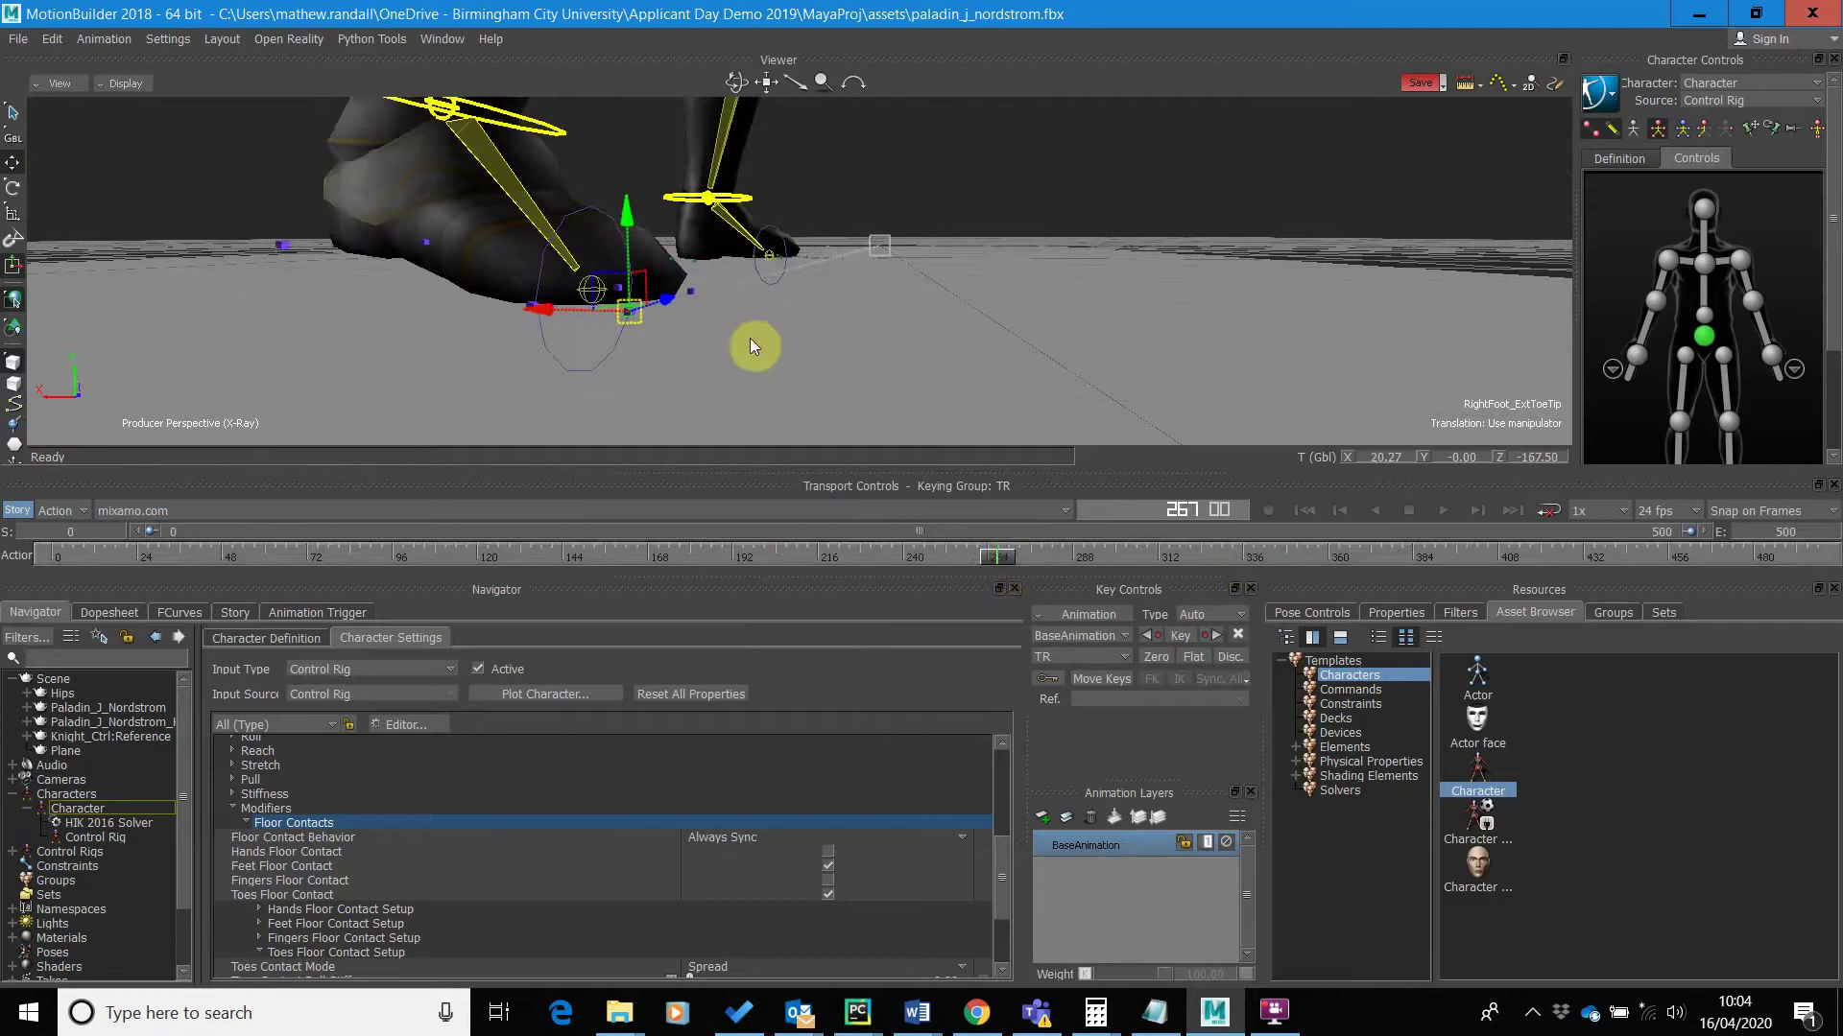